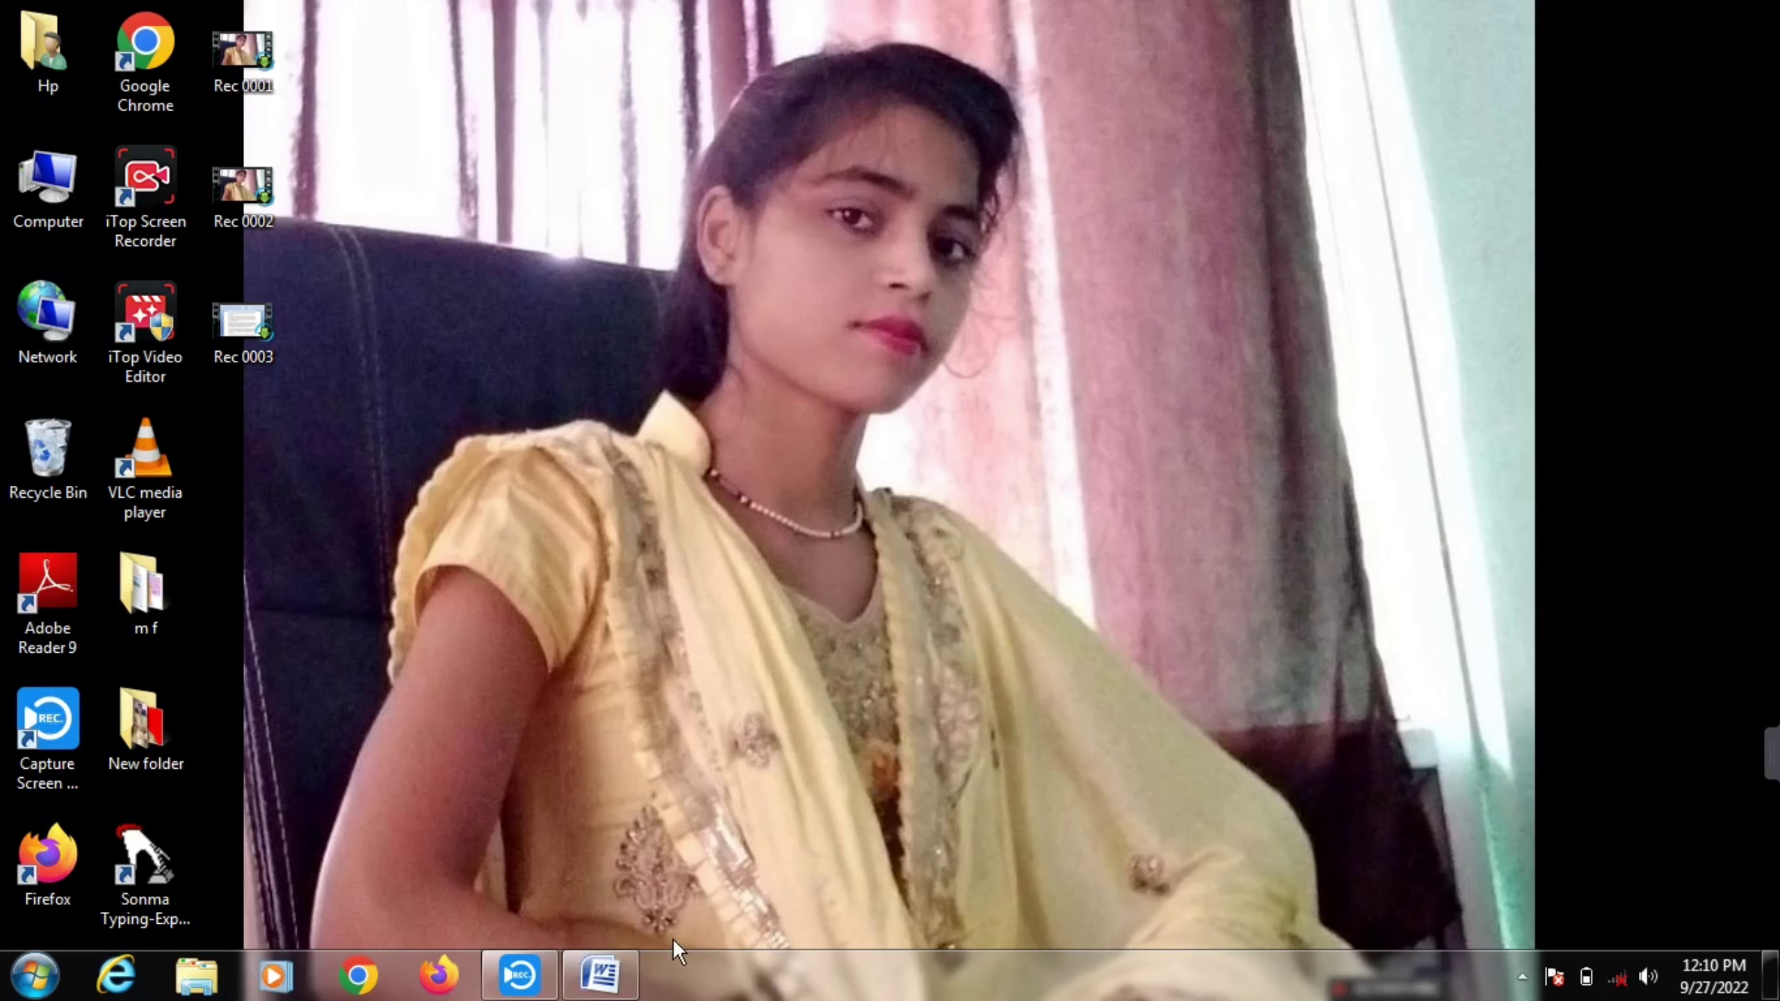
Restore the minimised 'eng' quiz document from the taskbar.
left_click(600, 975)
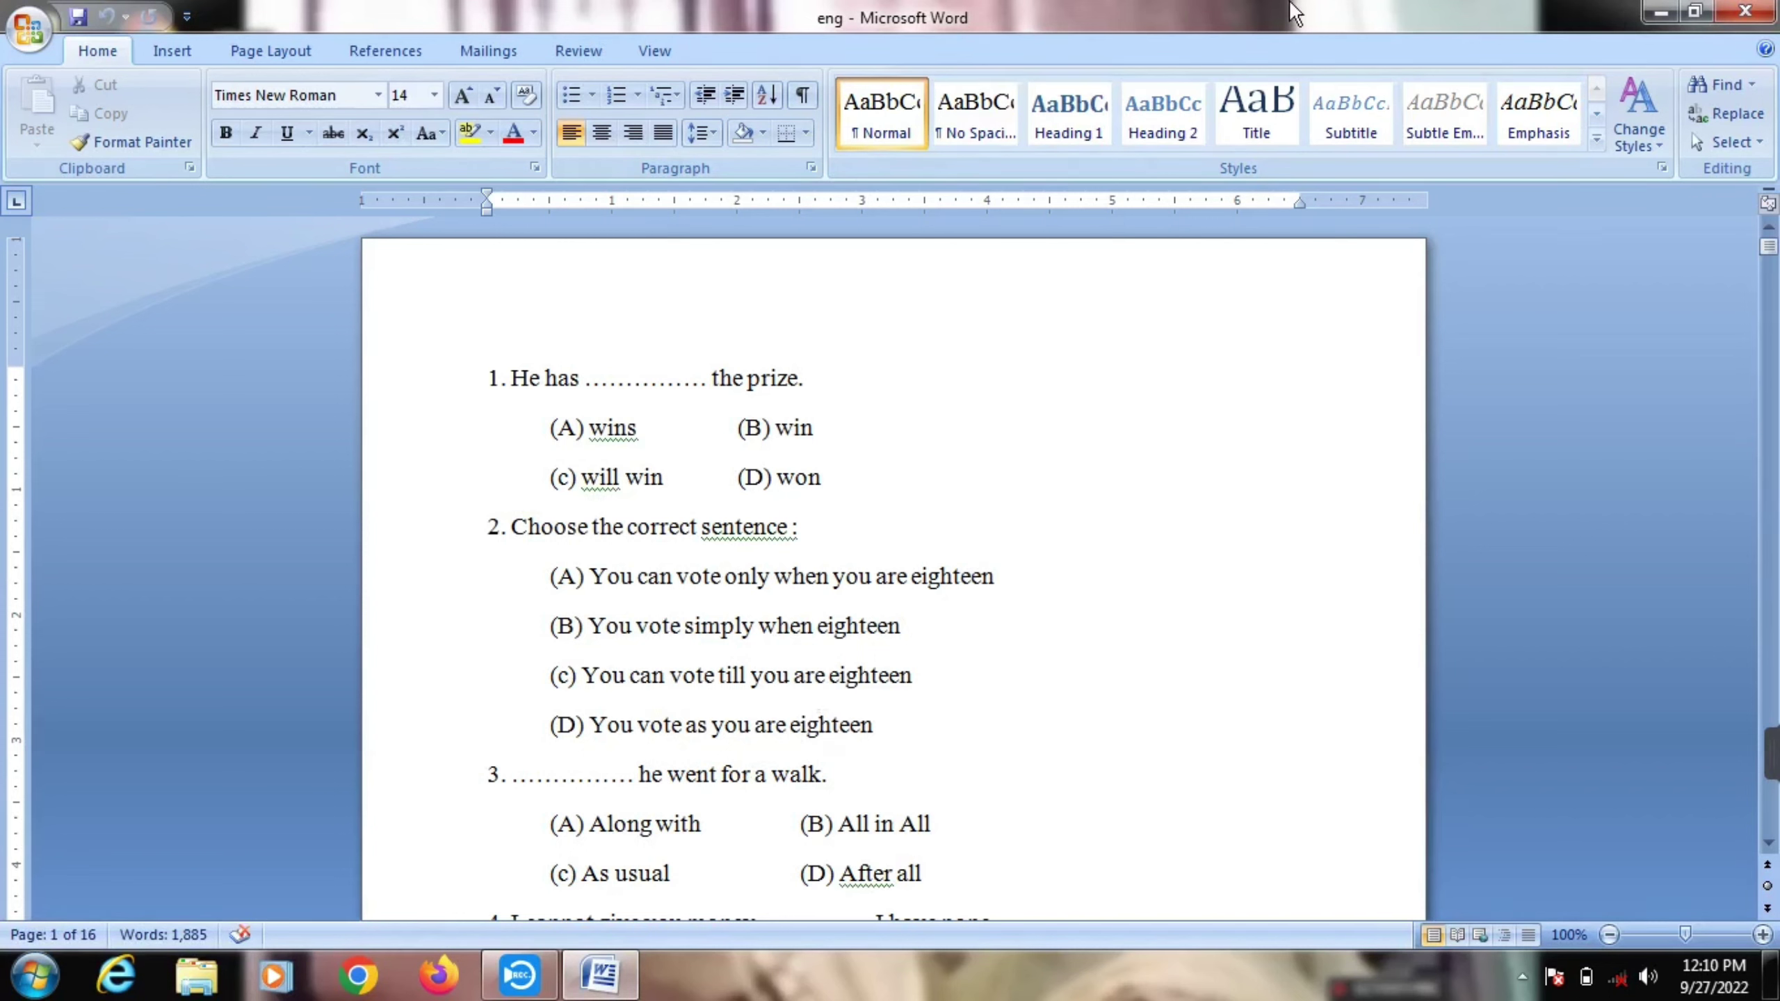
Switch the ribbon to the Page Layout commands.
left_click(271, 48)
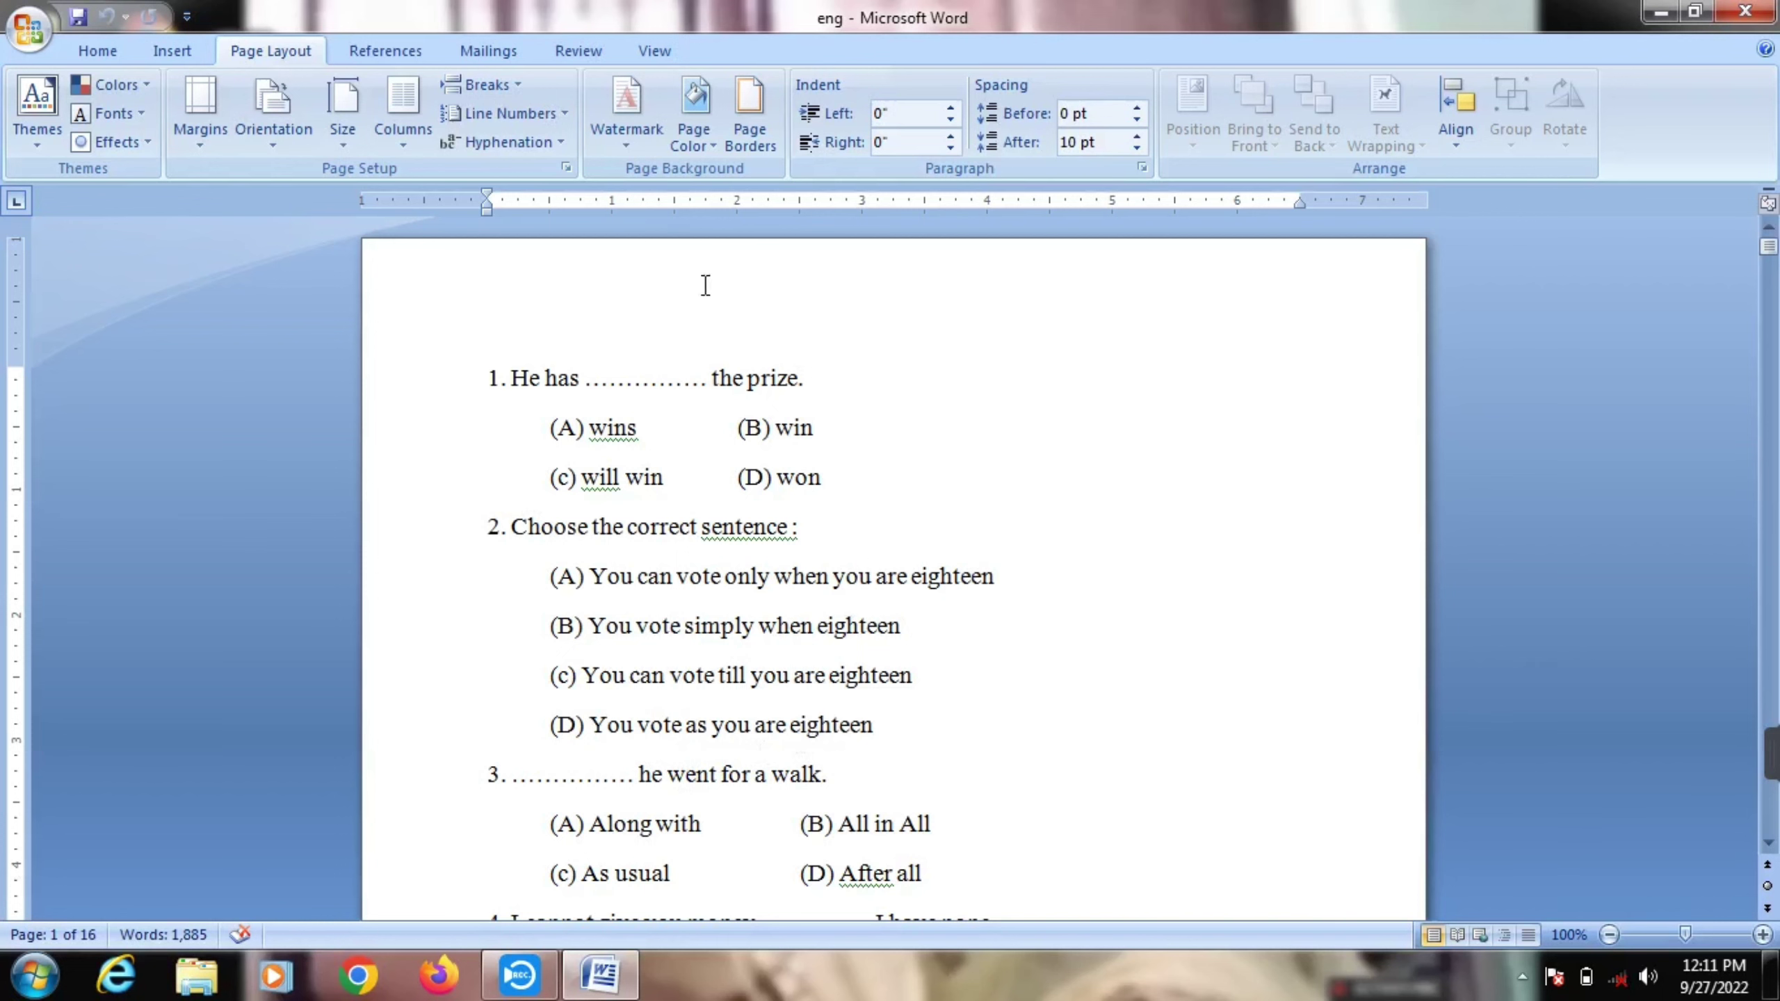
Apply a thick solid 3 pt Box page border to the whole document.
left_click(757, 139)
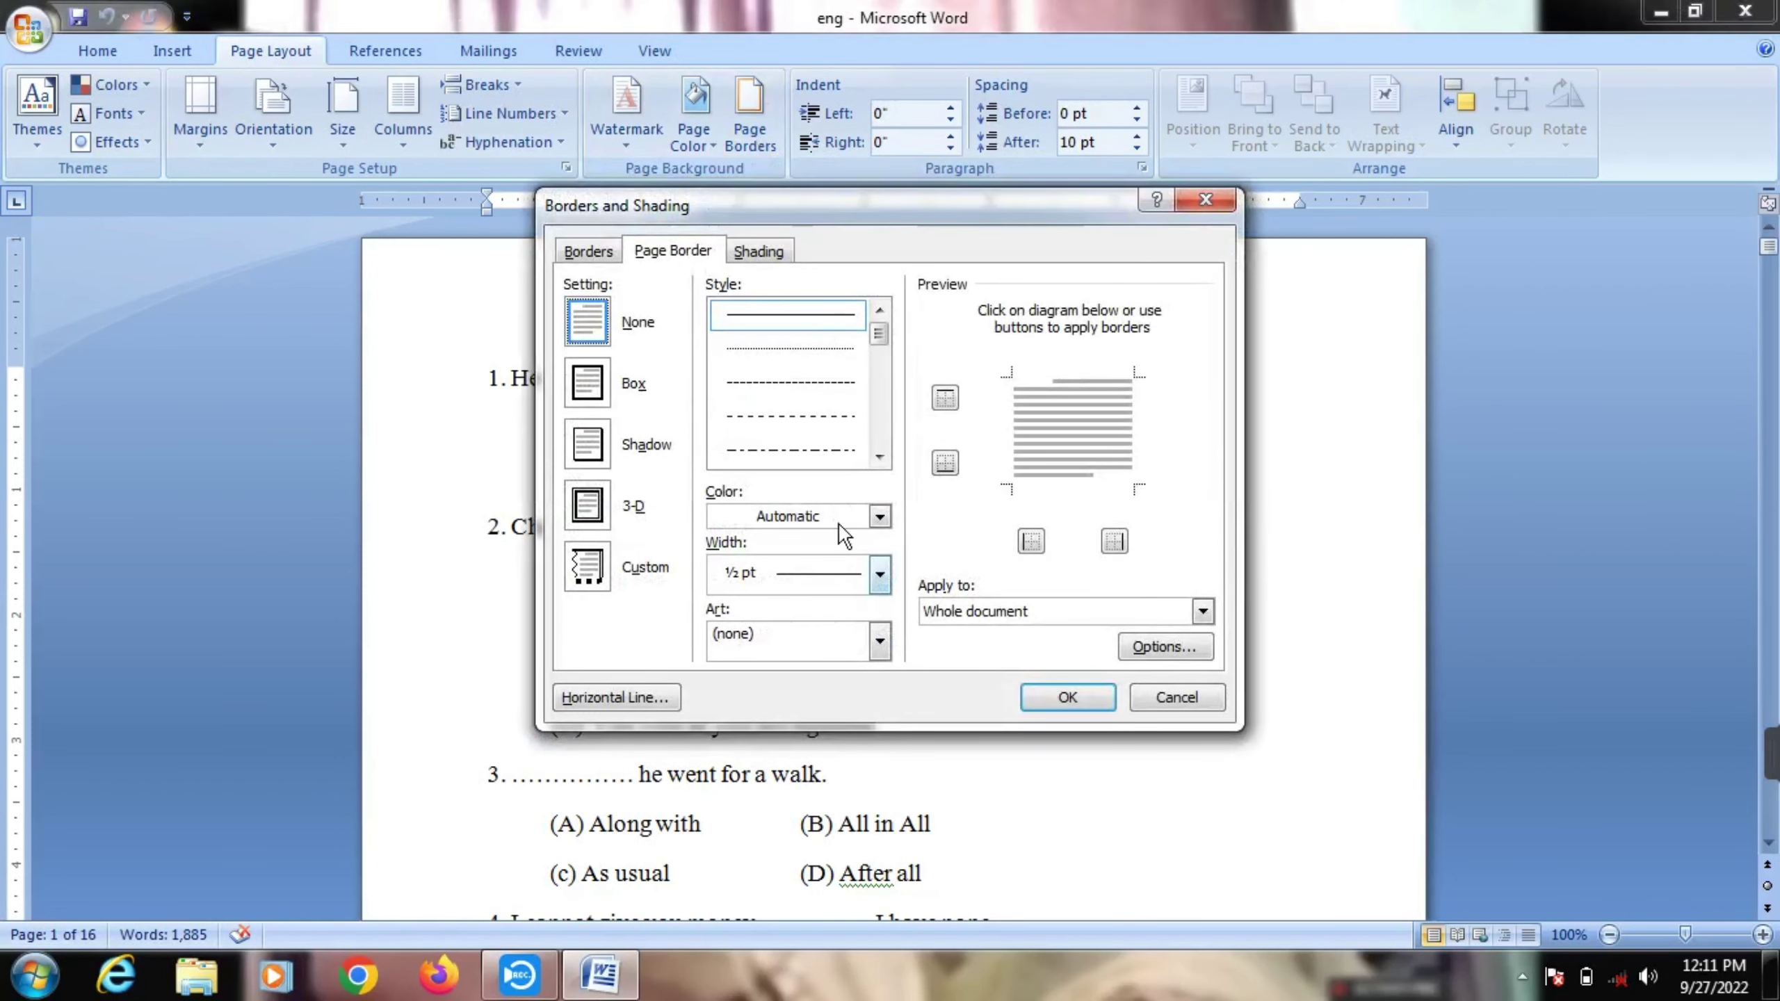
left_click(880, 457)
left_click(879, 457)
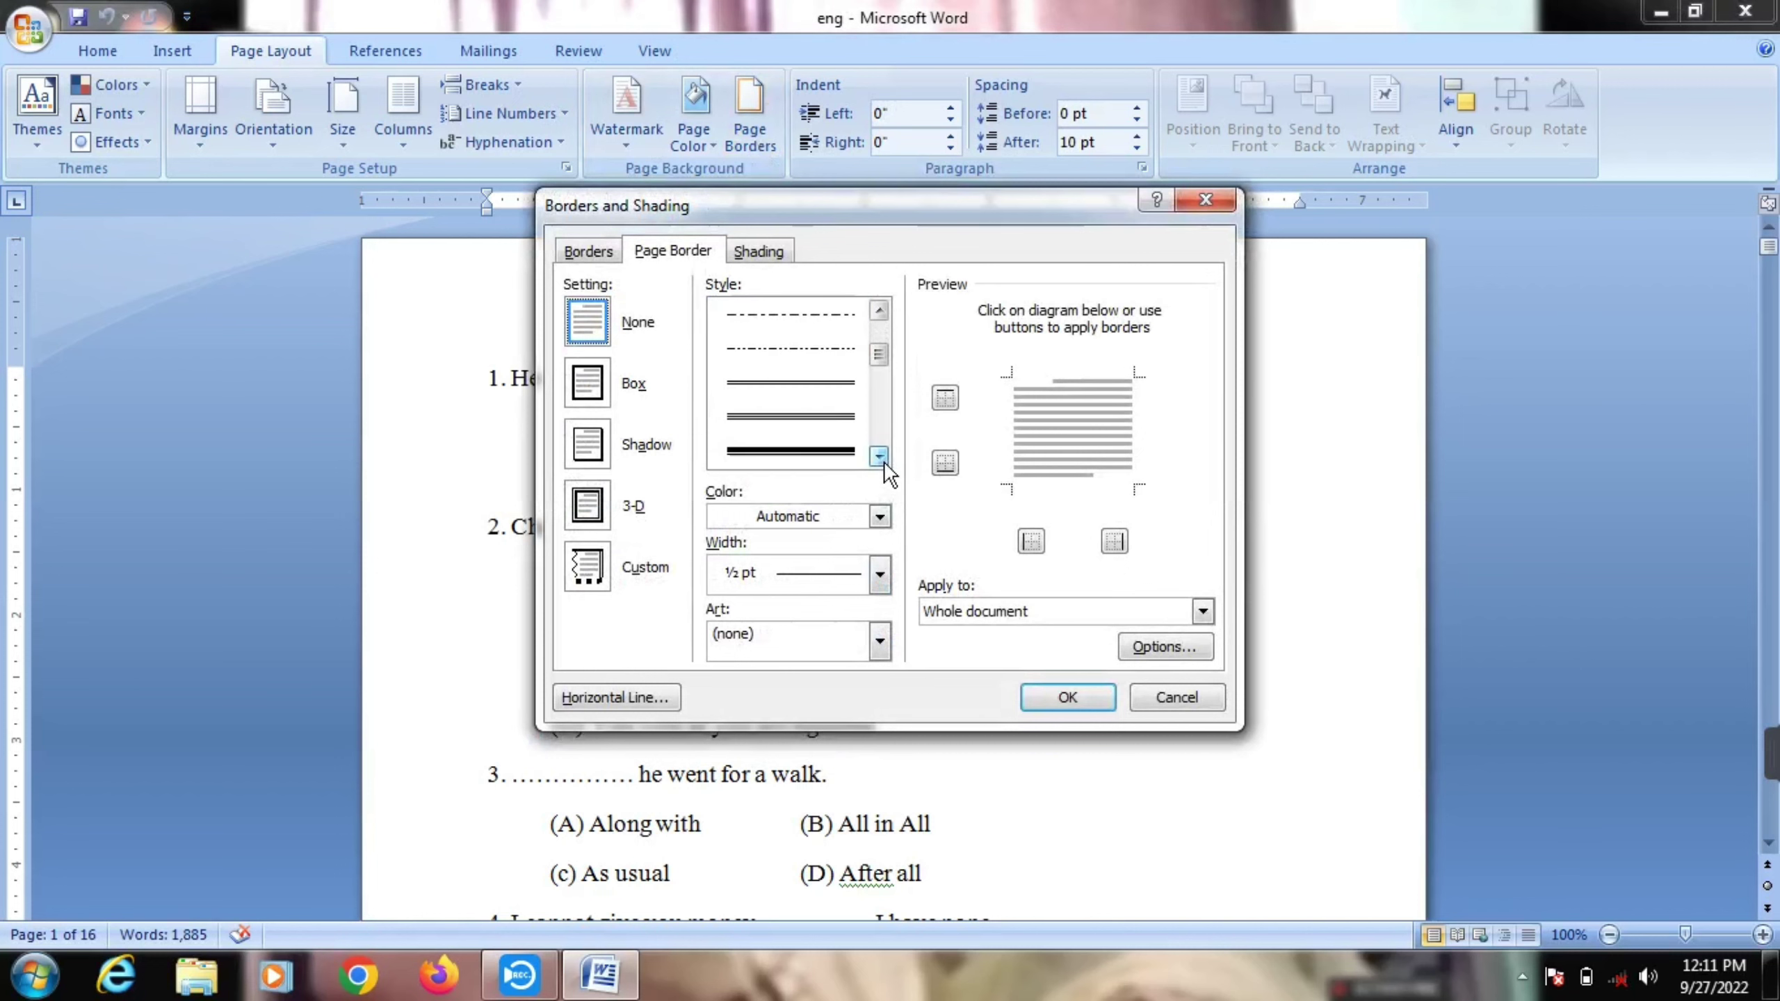
left_click(816, 450)
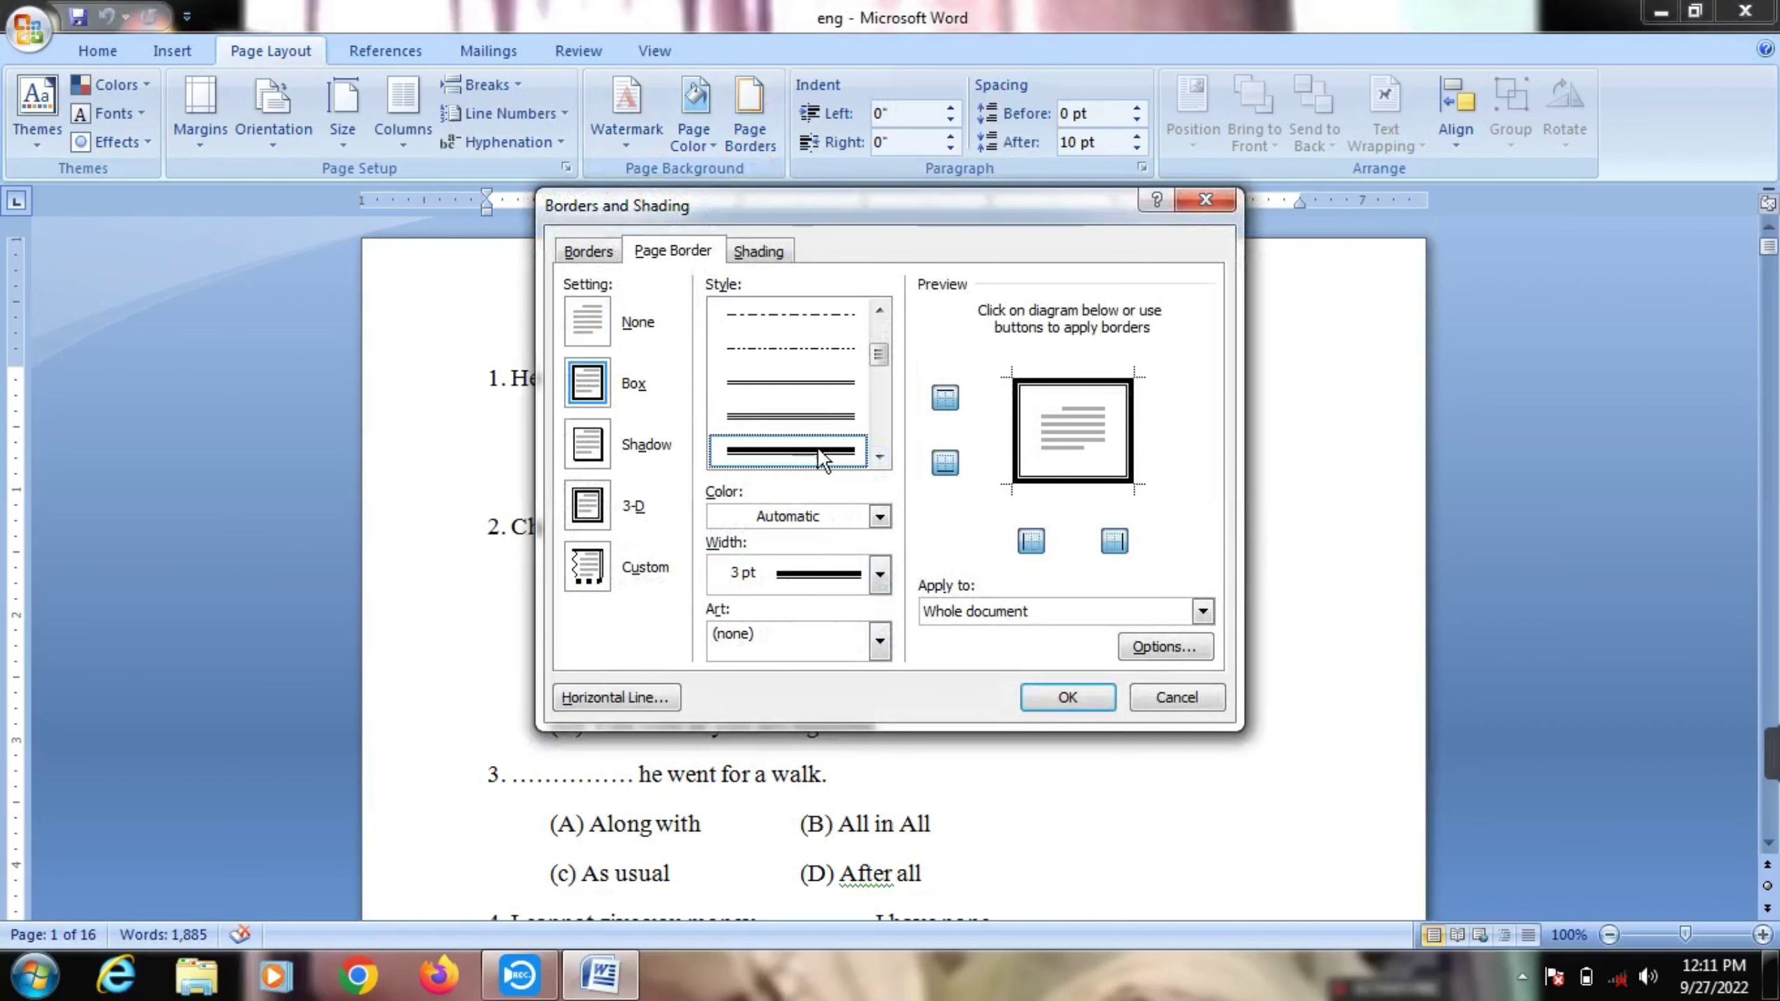
left_click(1067, 697)
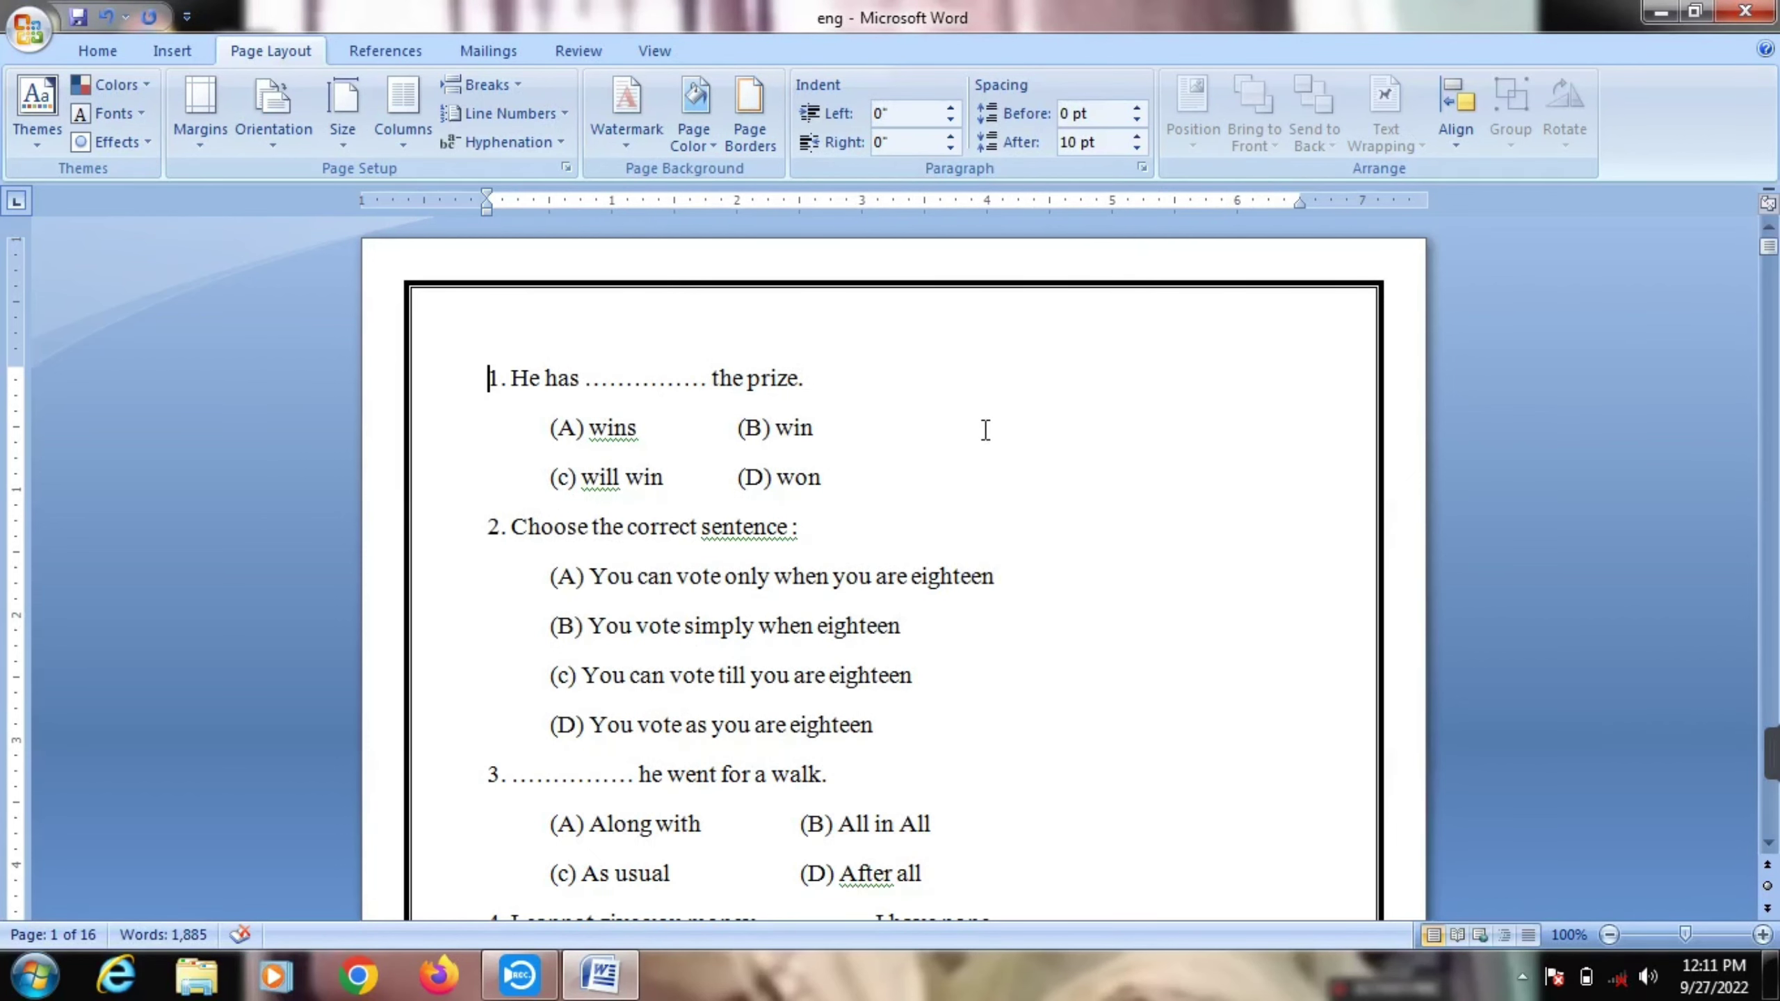
Insert a Next Page section break after option '(B) more' in question 7.
scroll(998, 470, "down", 5)
scroll(1002, 471, "down", 4)
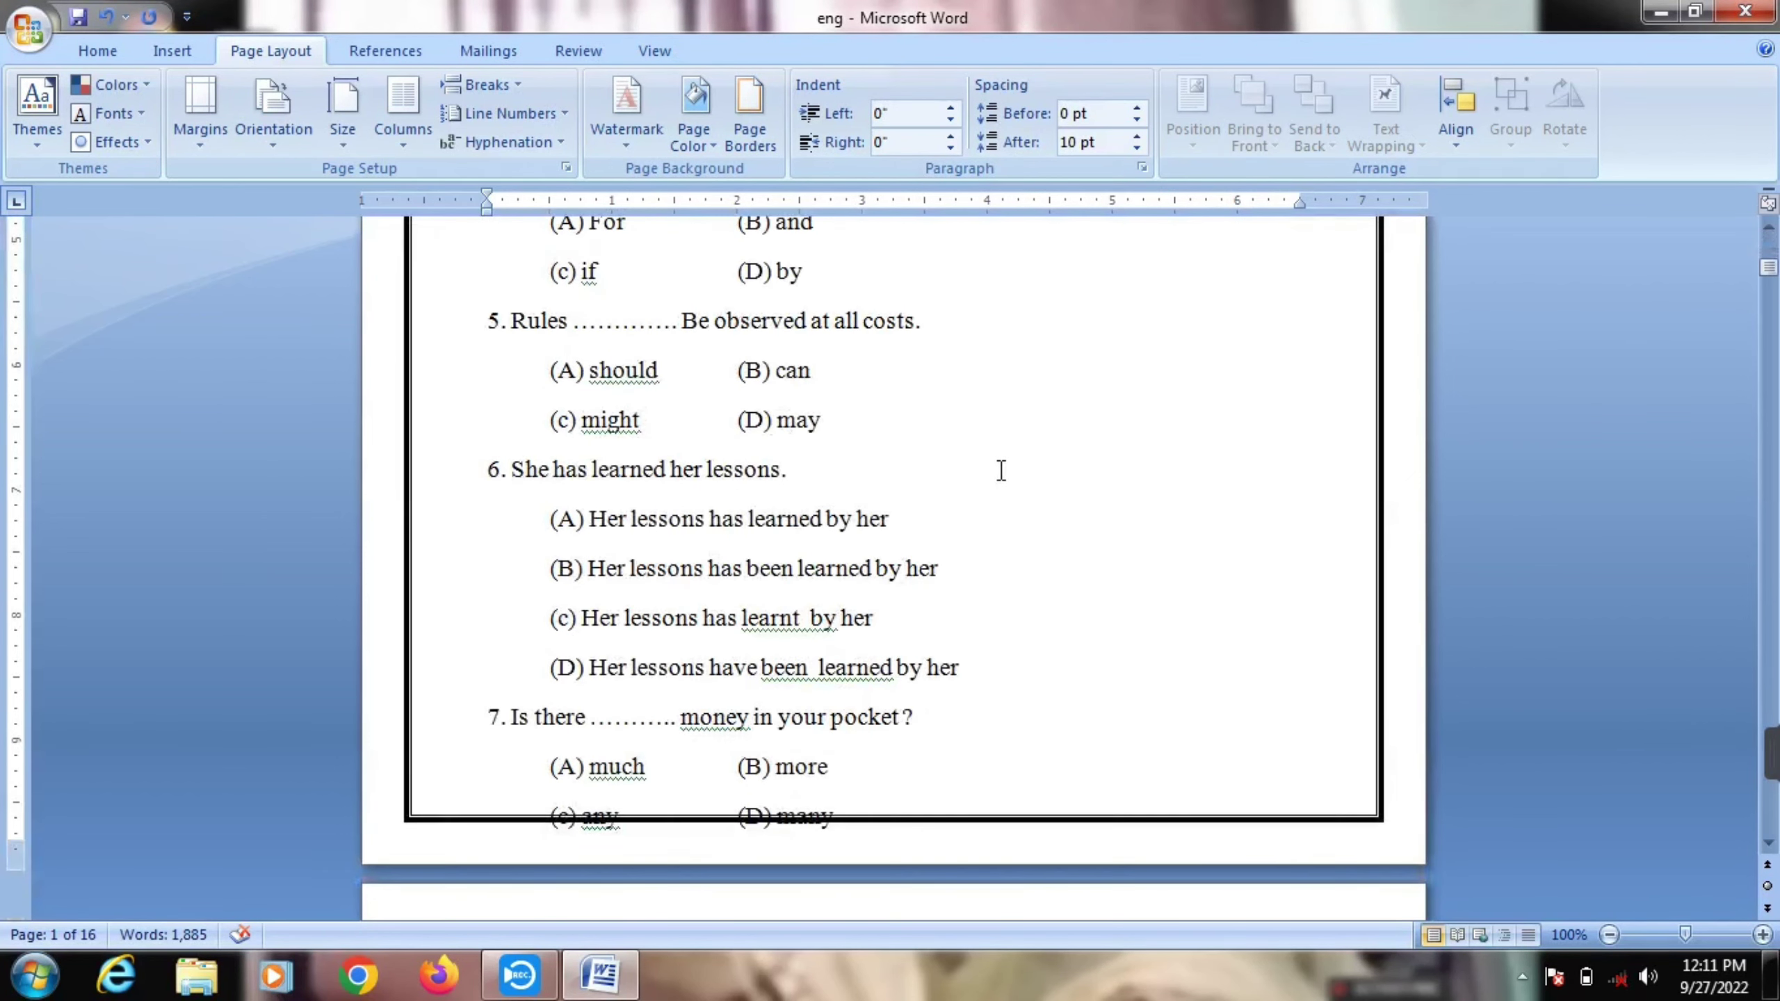
scroll(1001, 471, "down", 4)
scroll(1002, 471, "down", 1)
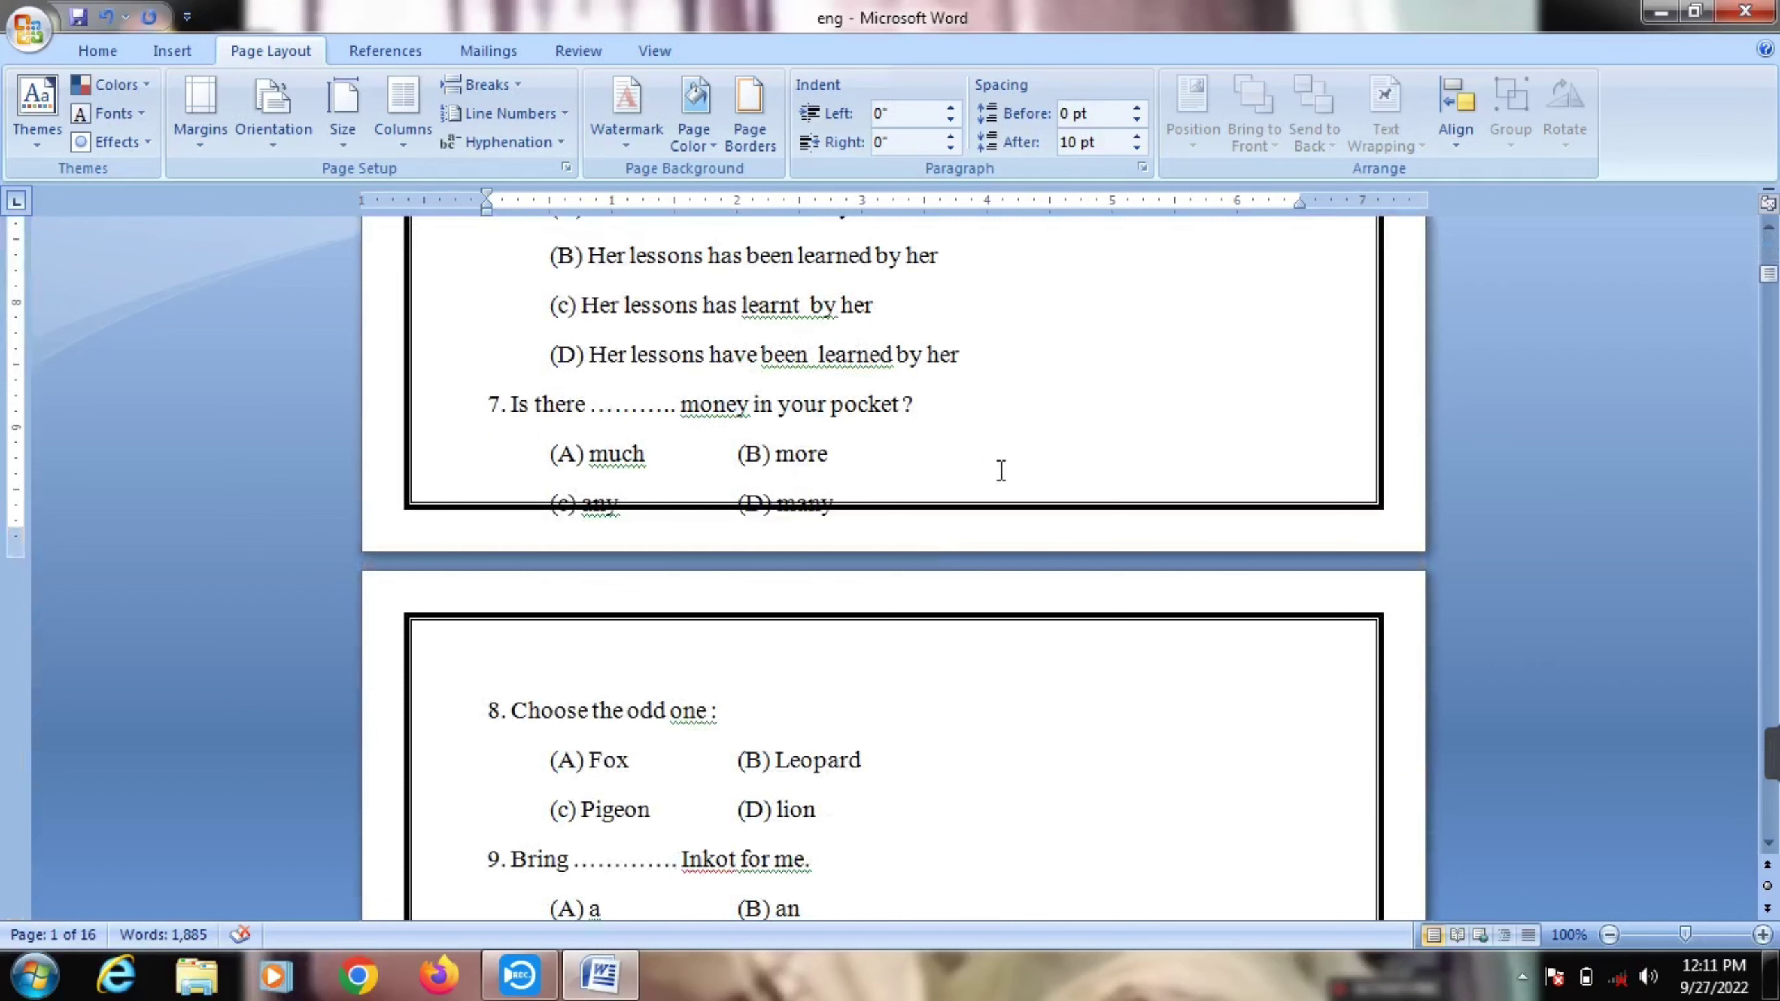
left_click(923, 455)
left_click(516, 85)
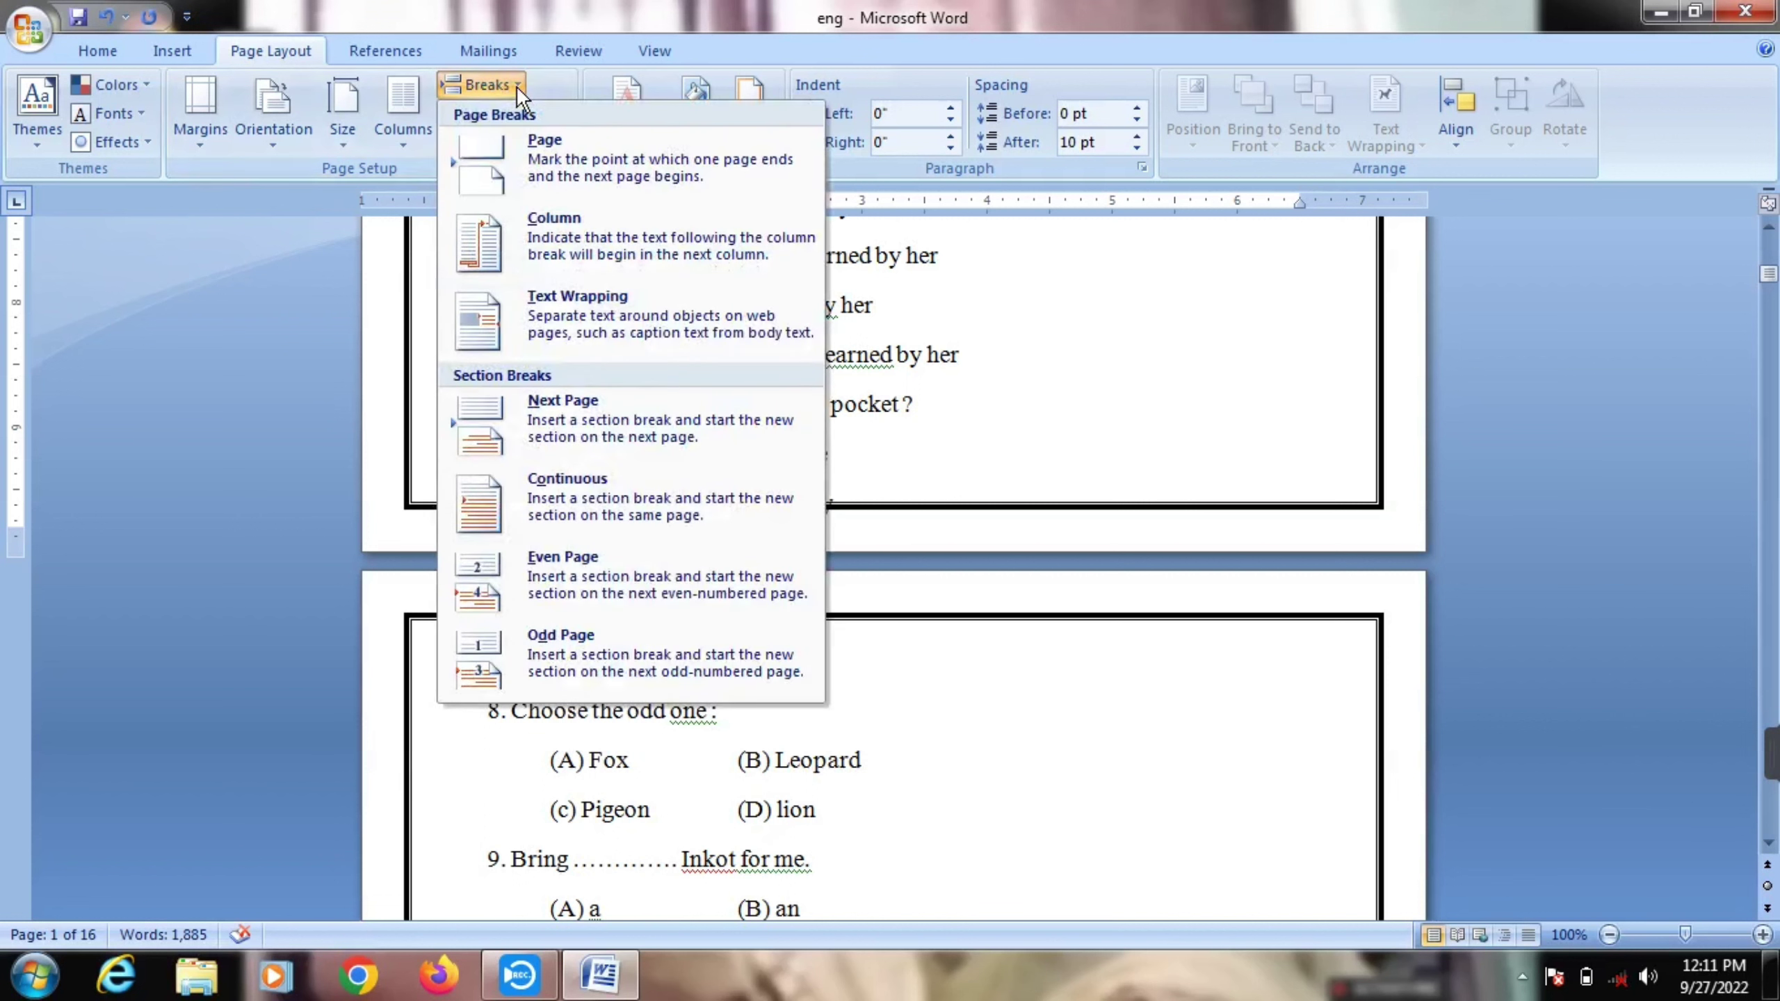
left_click(651, 425)
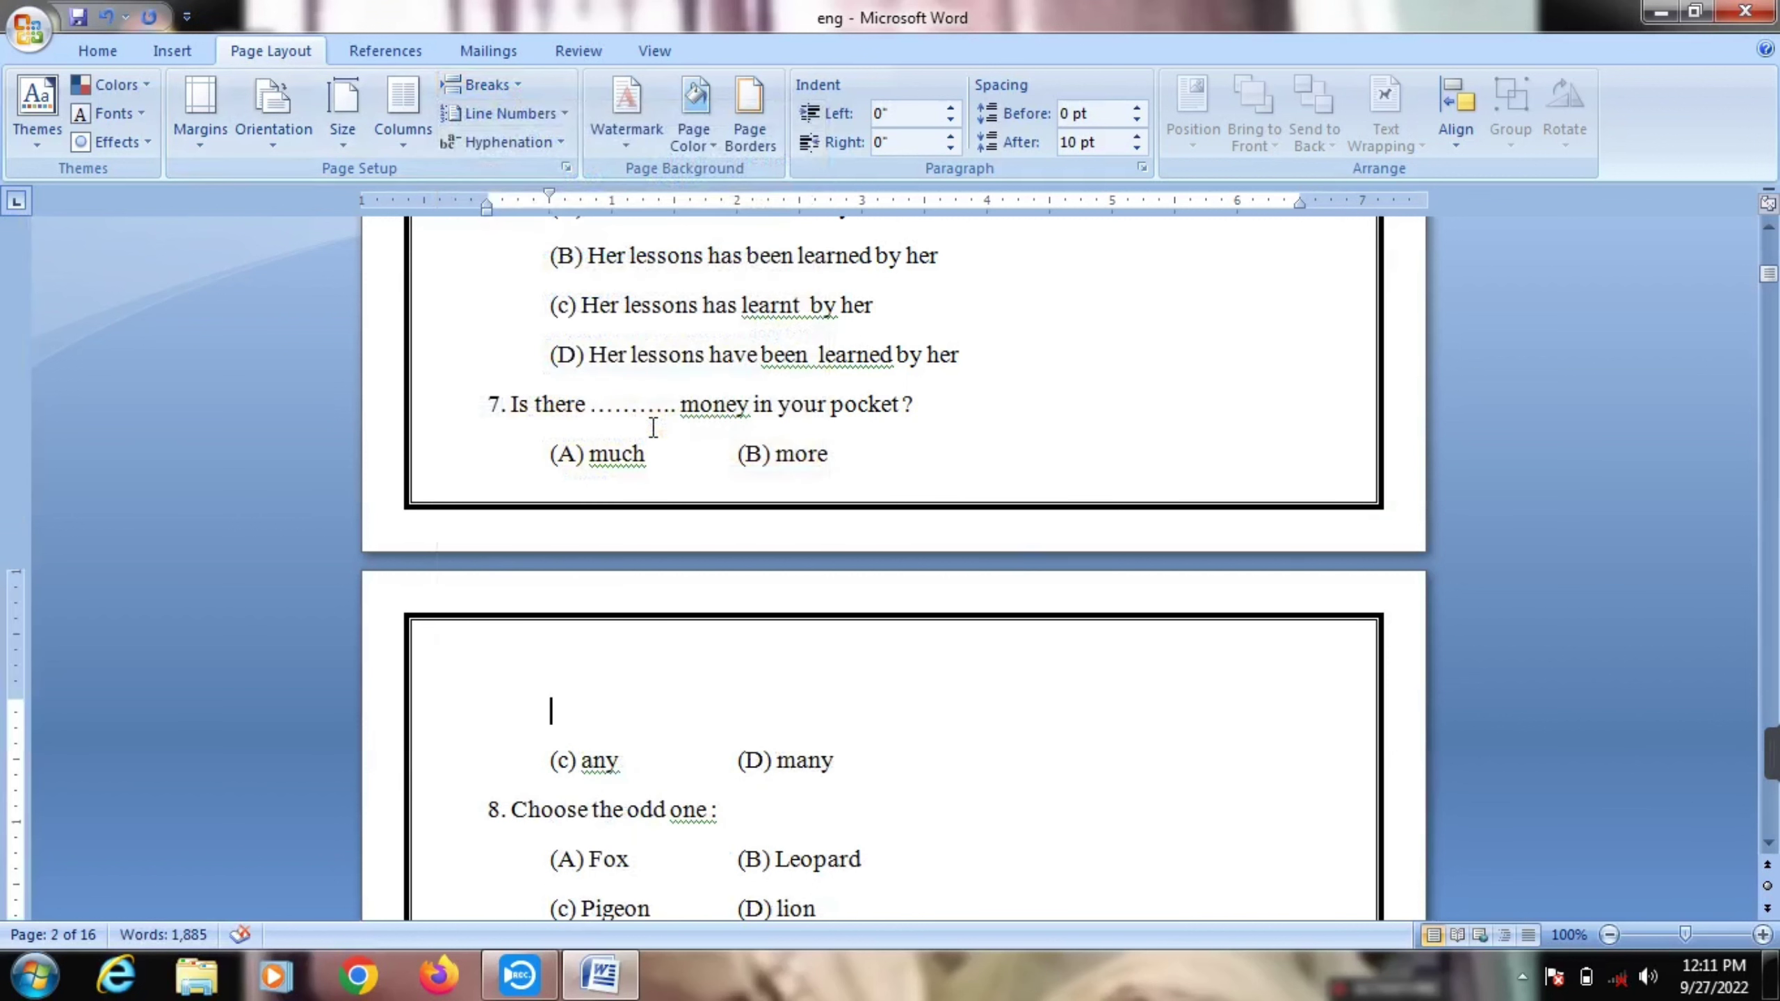
Give section 2 a 31 pt green trees art border, applied to this section only.
left_click(764, 128)
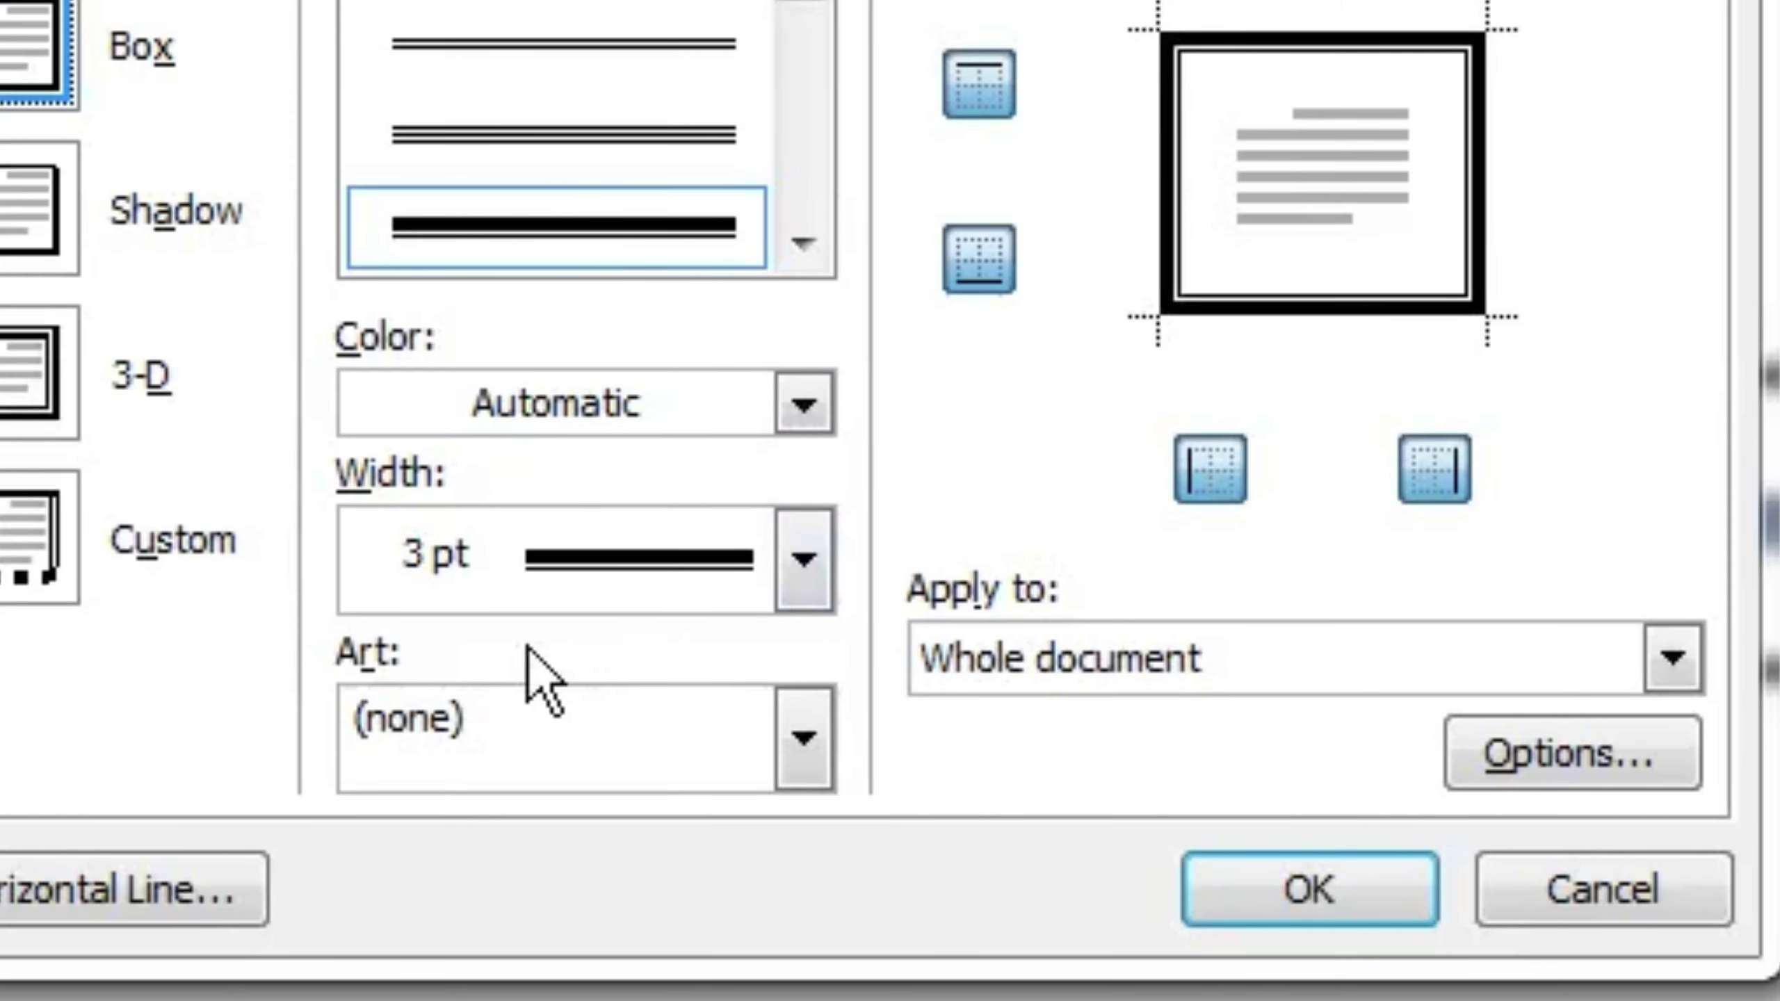
left_click(812, 736)
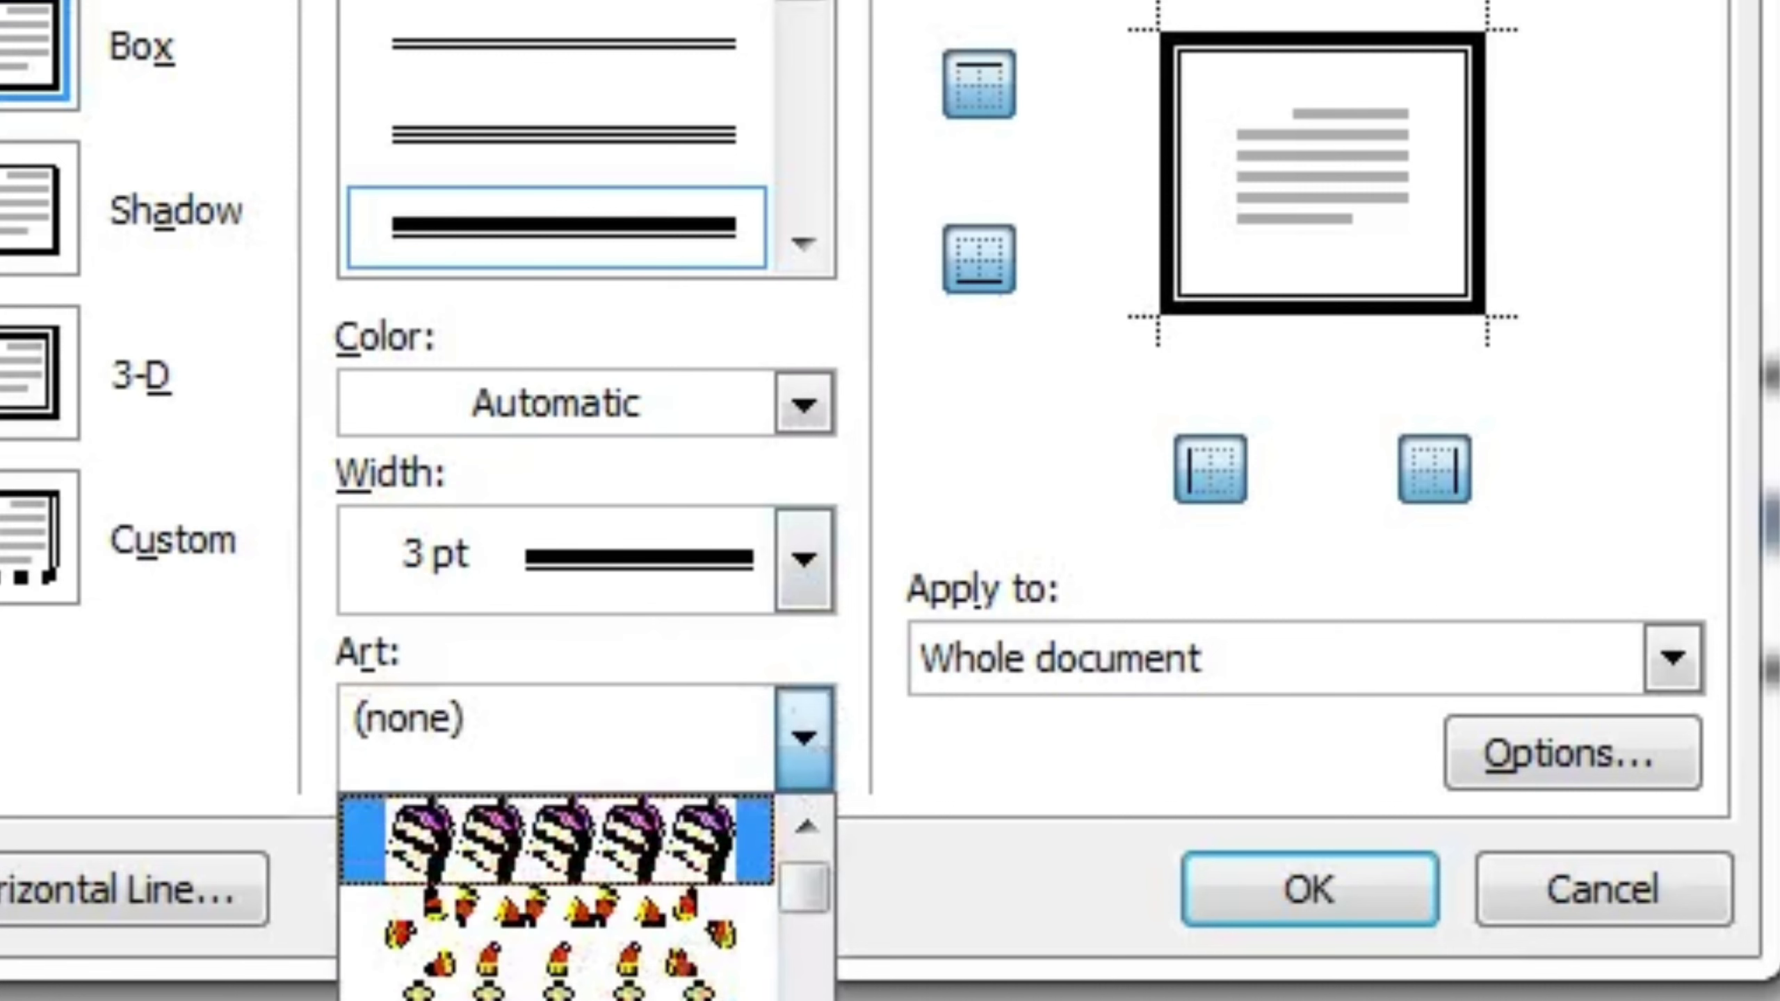
scroll(557, 898, "down", 1)
left_click(561, 992)
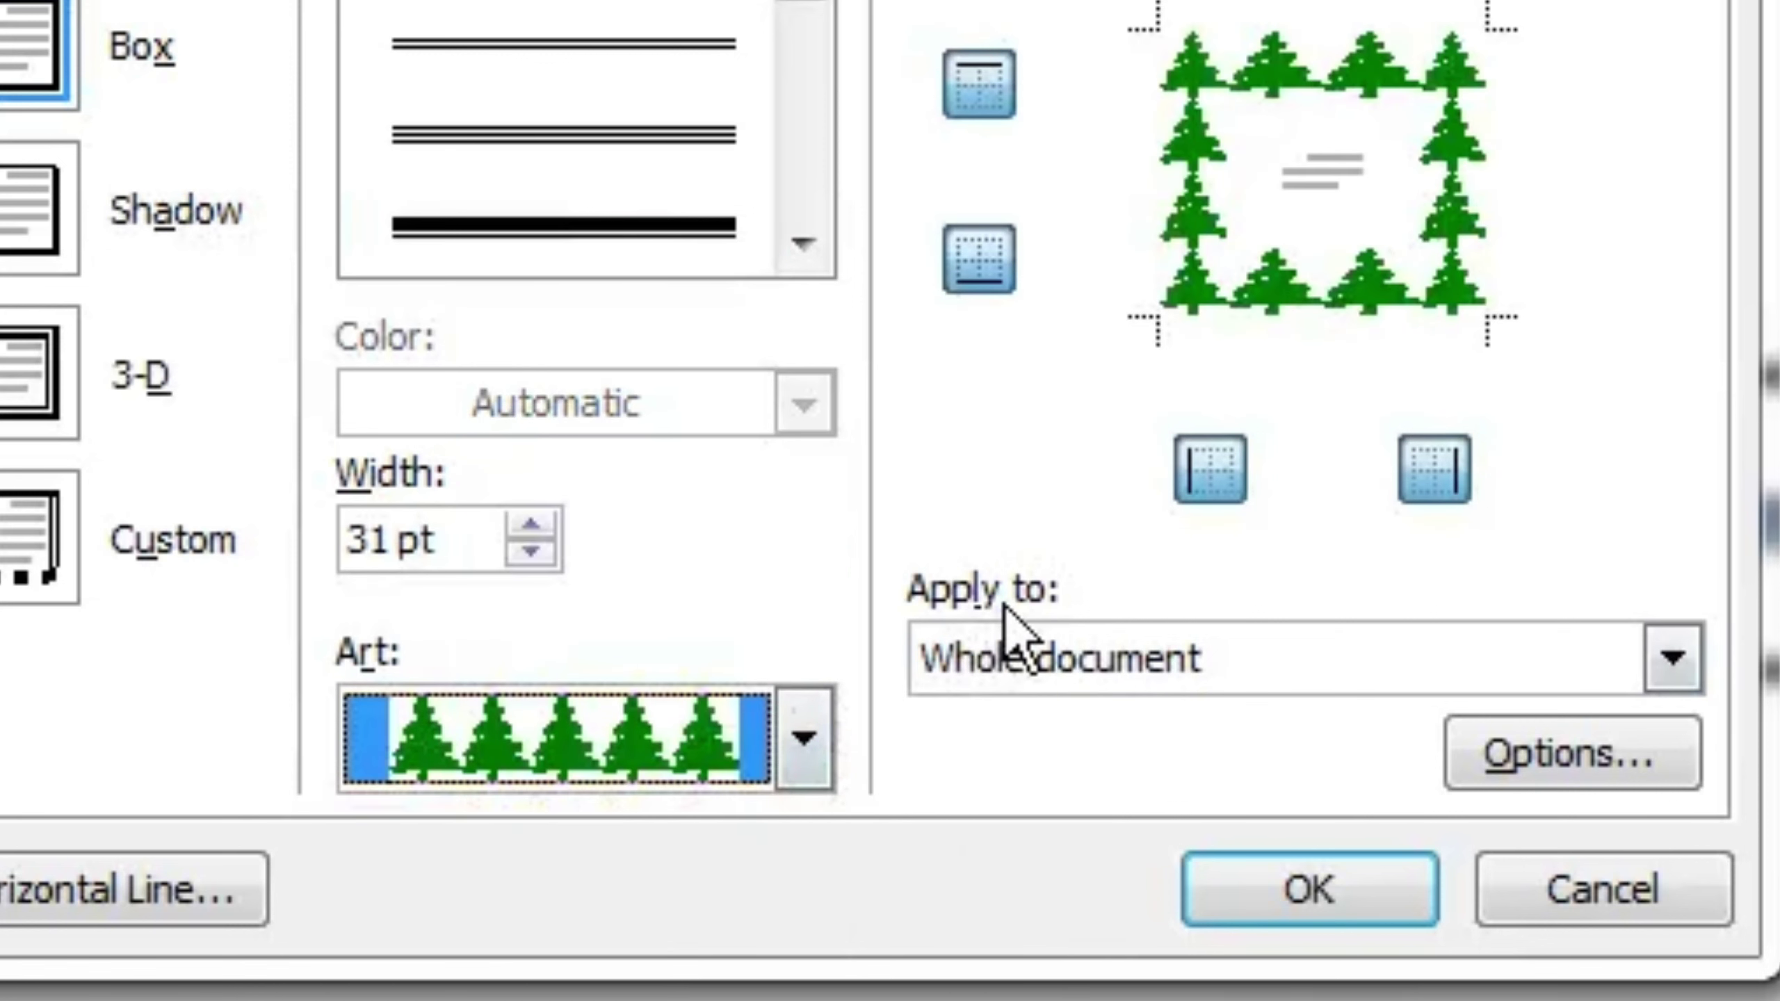
left_click(1331, 647)
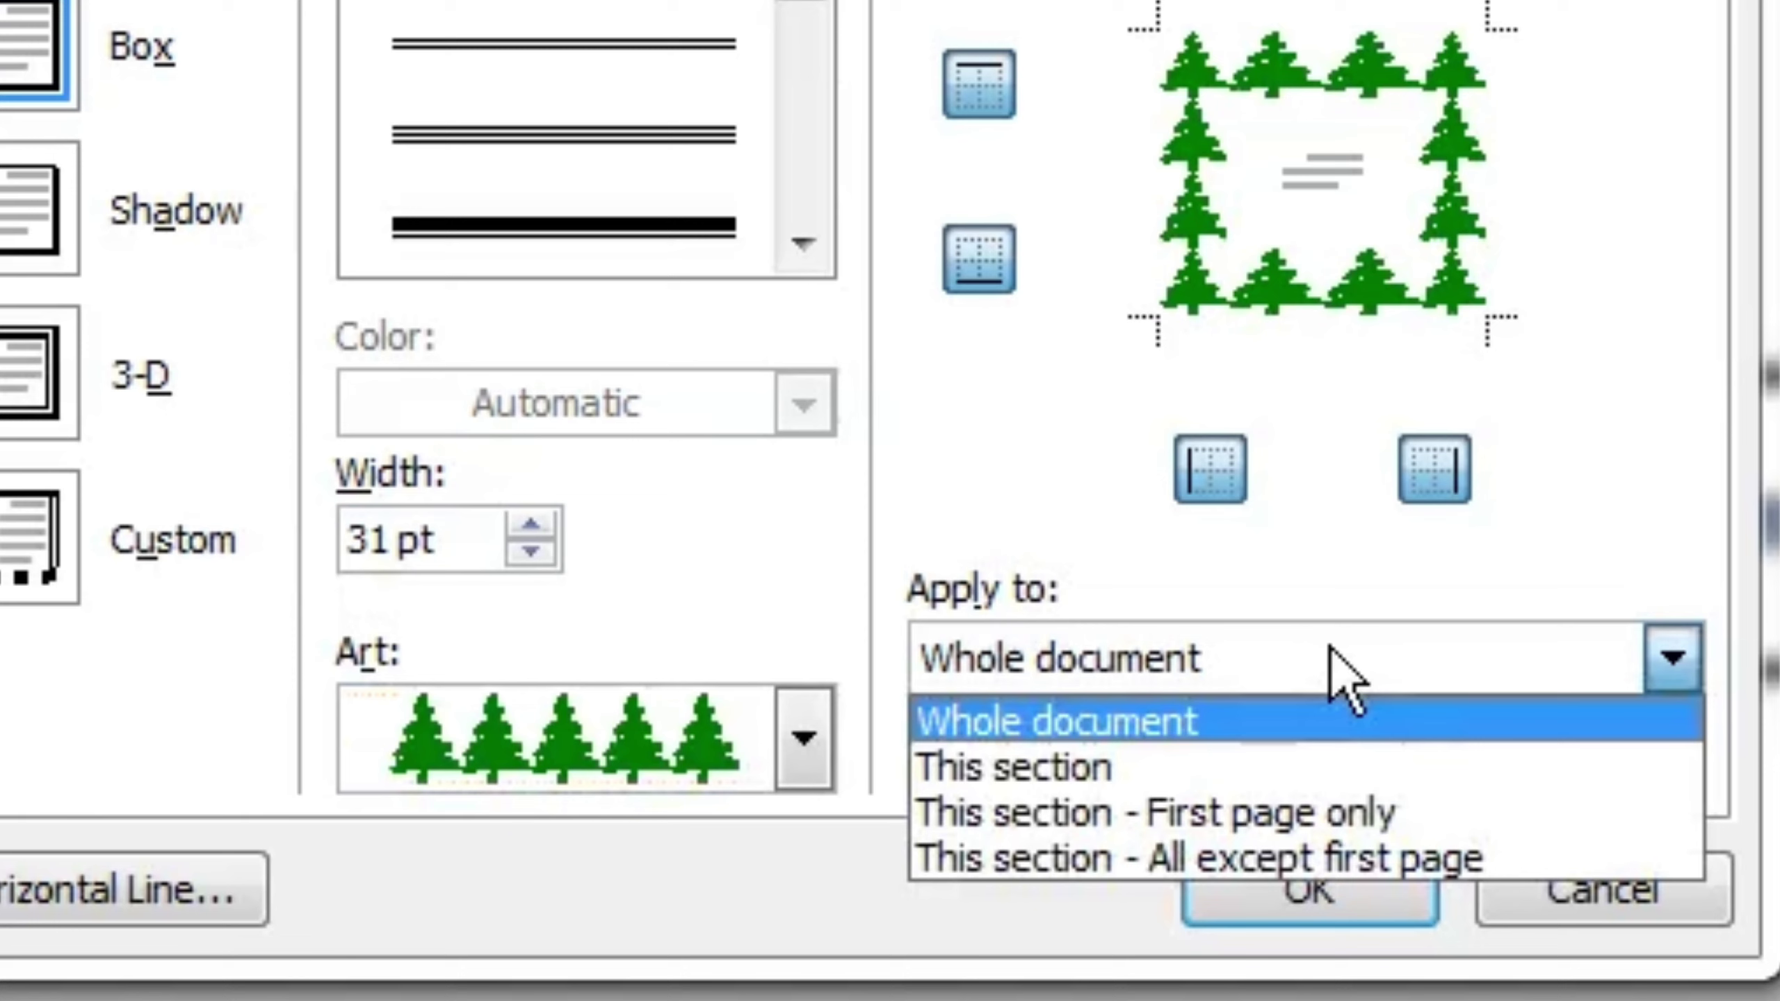
left_click(1125, 772)
left_click(1354, 908)
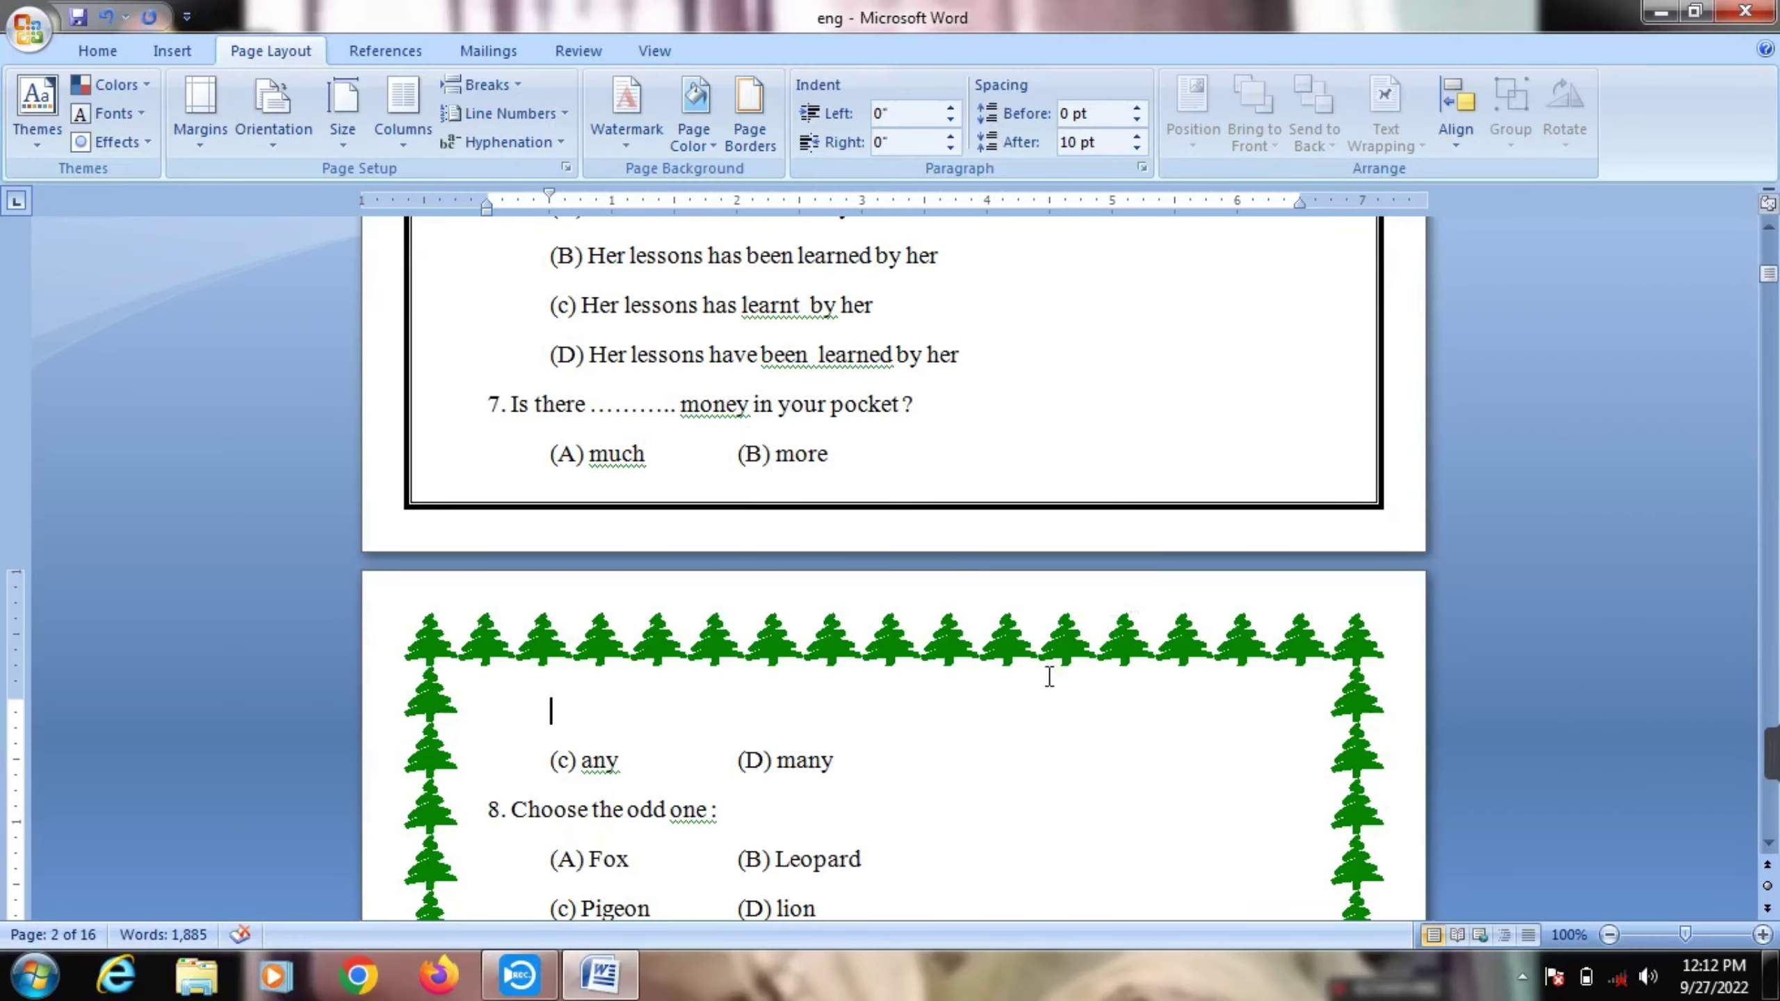
Insert a Next Page section break after '(D) Smoking' so question 15 starts page 3.
scroll(1050, 676, "down", 3)
scroll(1049, 677, "down", 3)
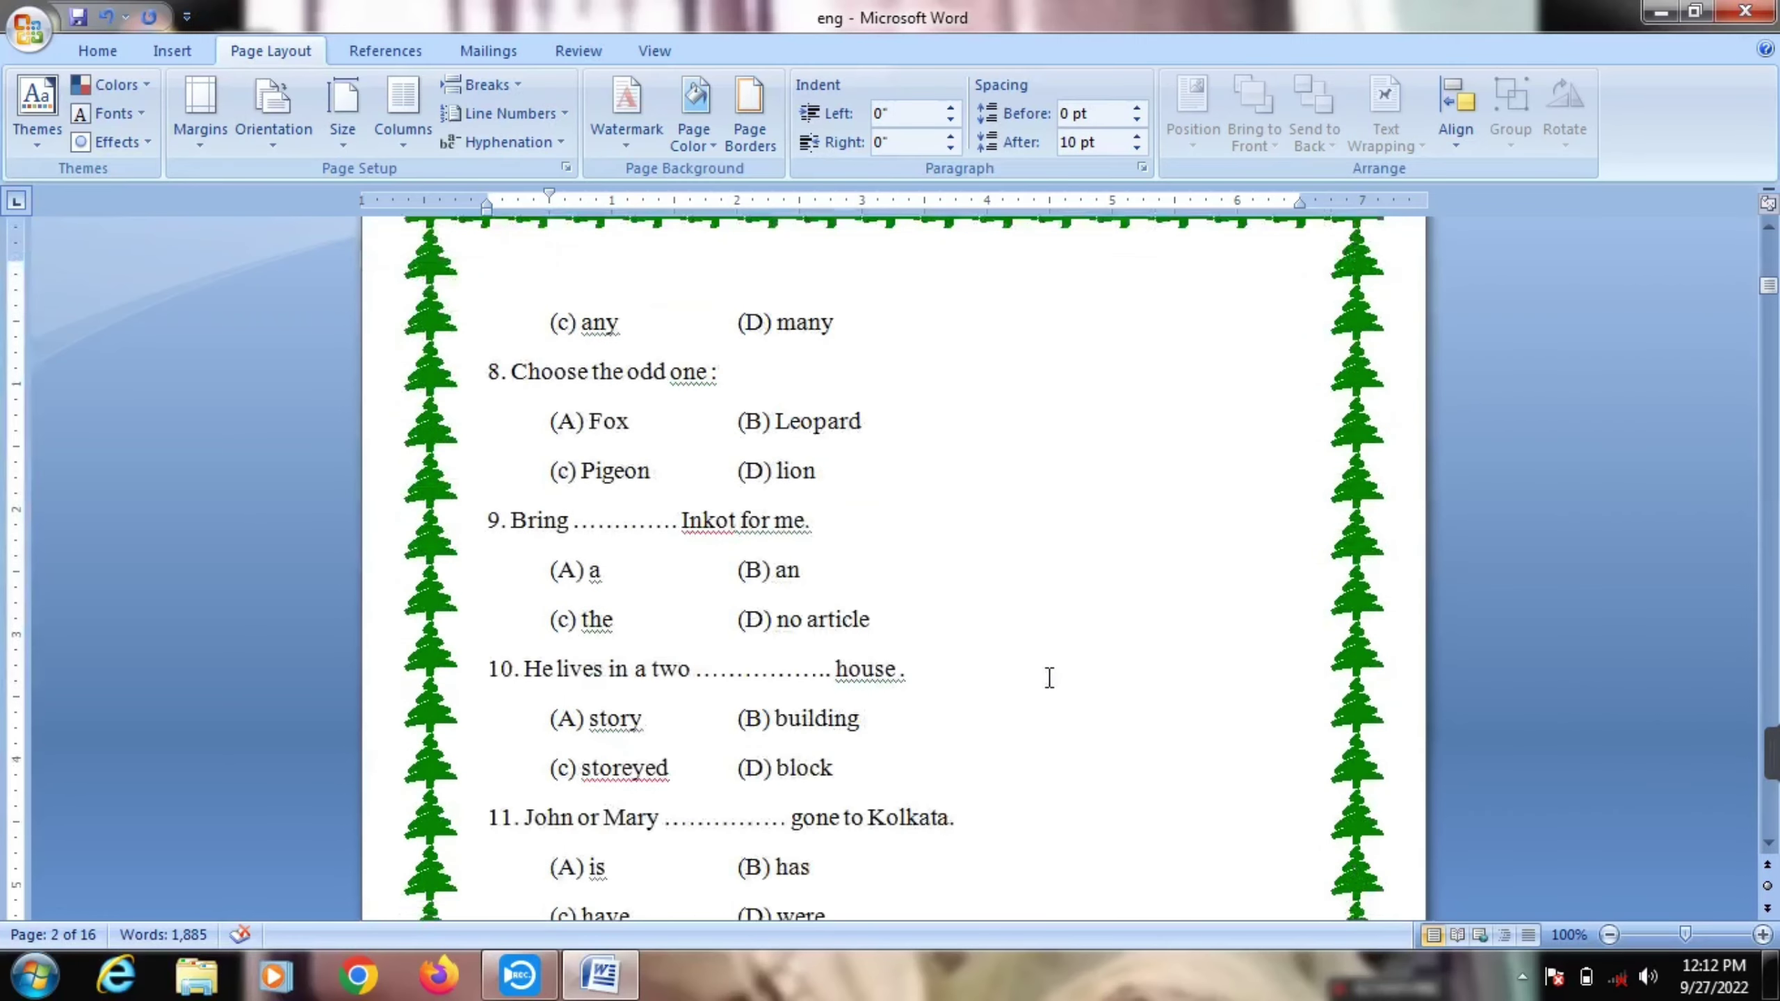
scroll(1050, 676, "down", 4)
scroll(1050, 677, "down", 3)
scroll(1050, 677, "down", 3)
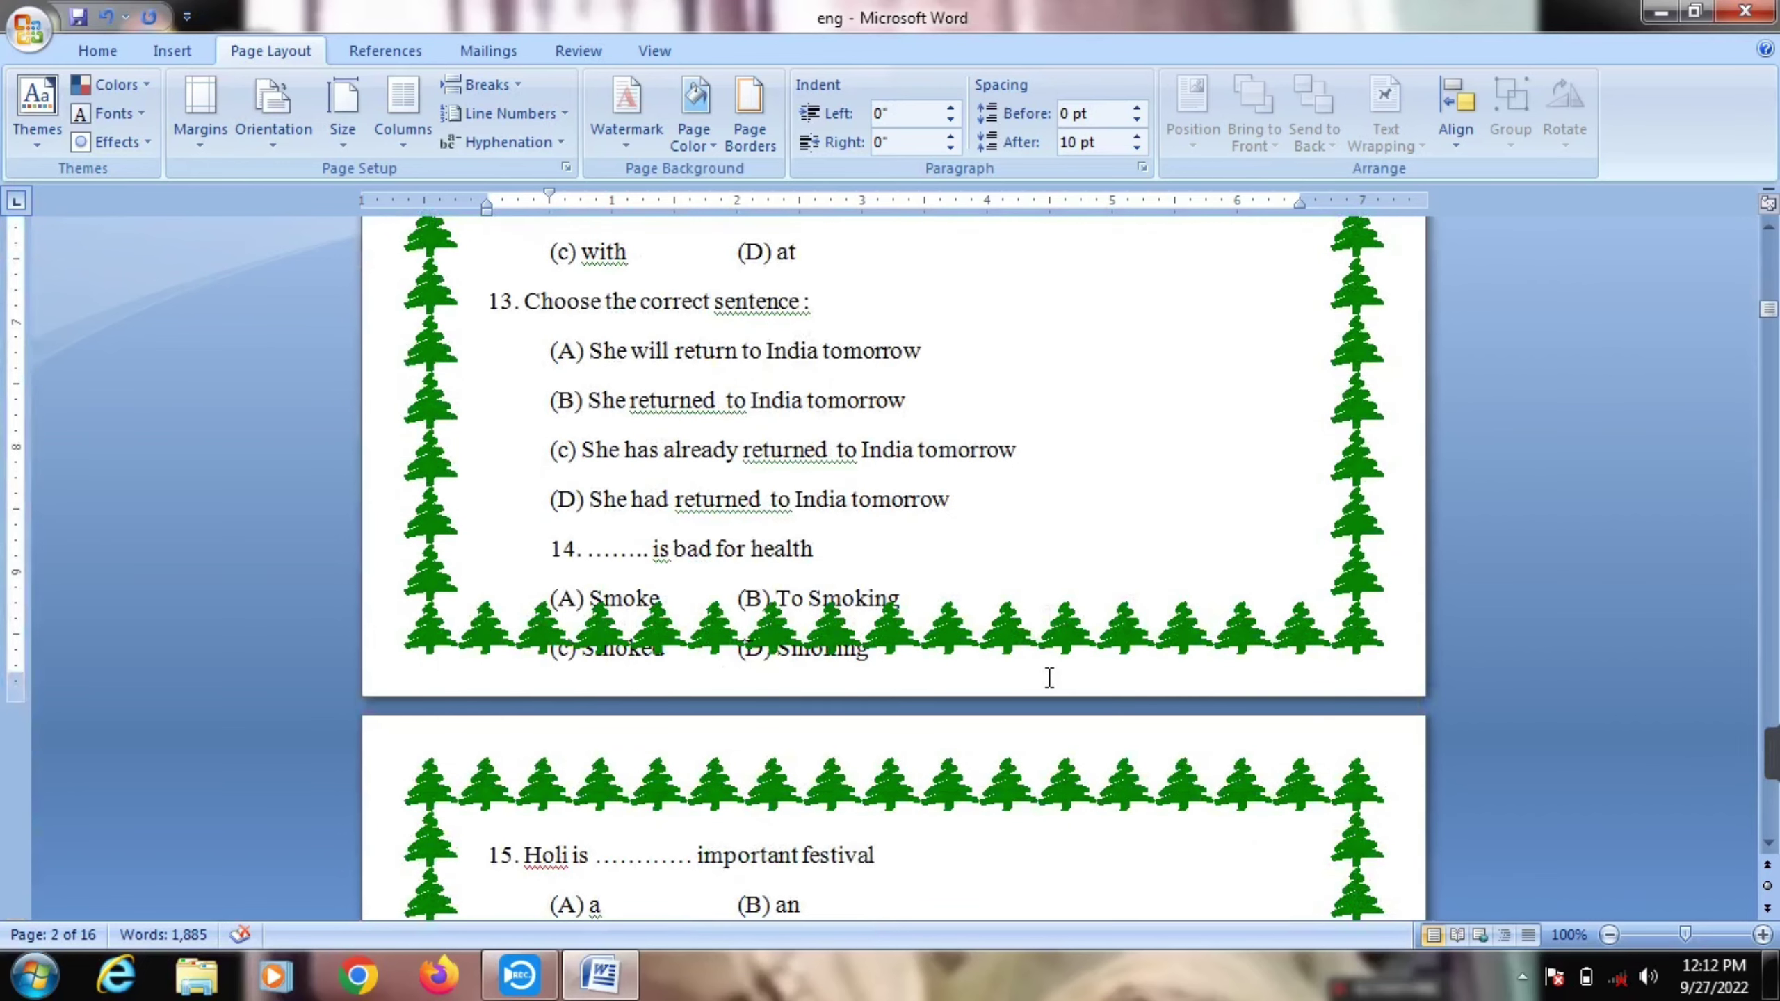
left_click(916, 644)
left_click(518, 83)
left_click(588, 414)
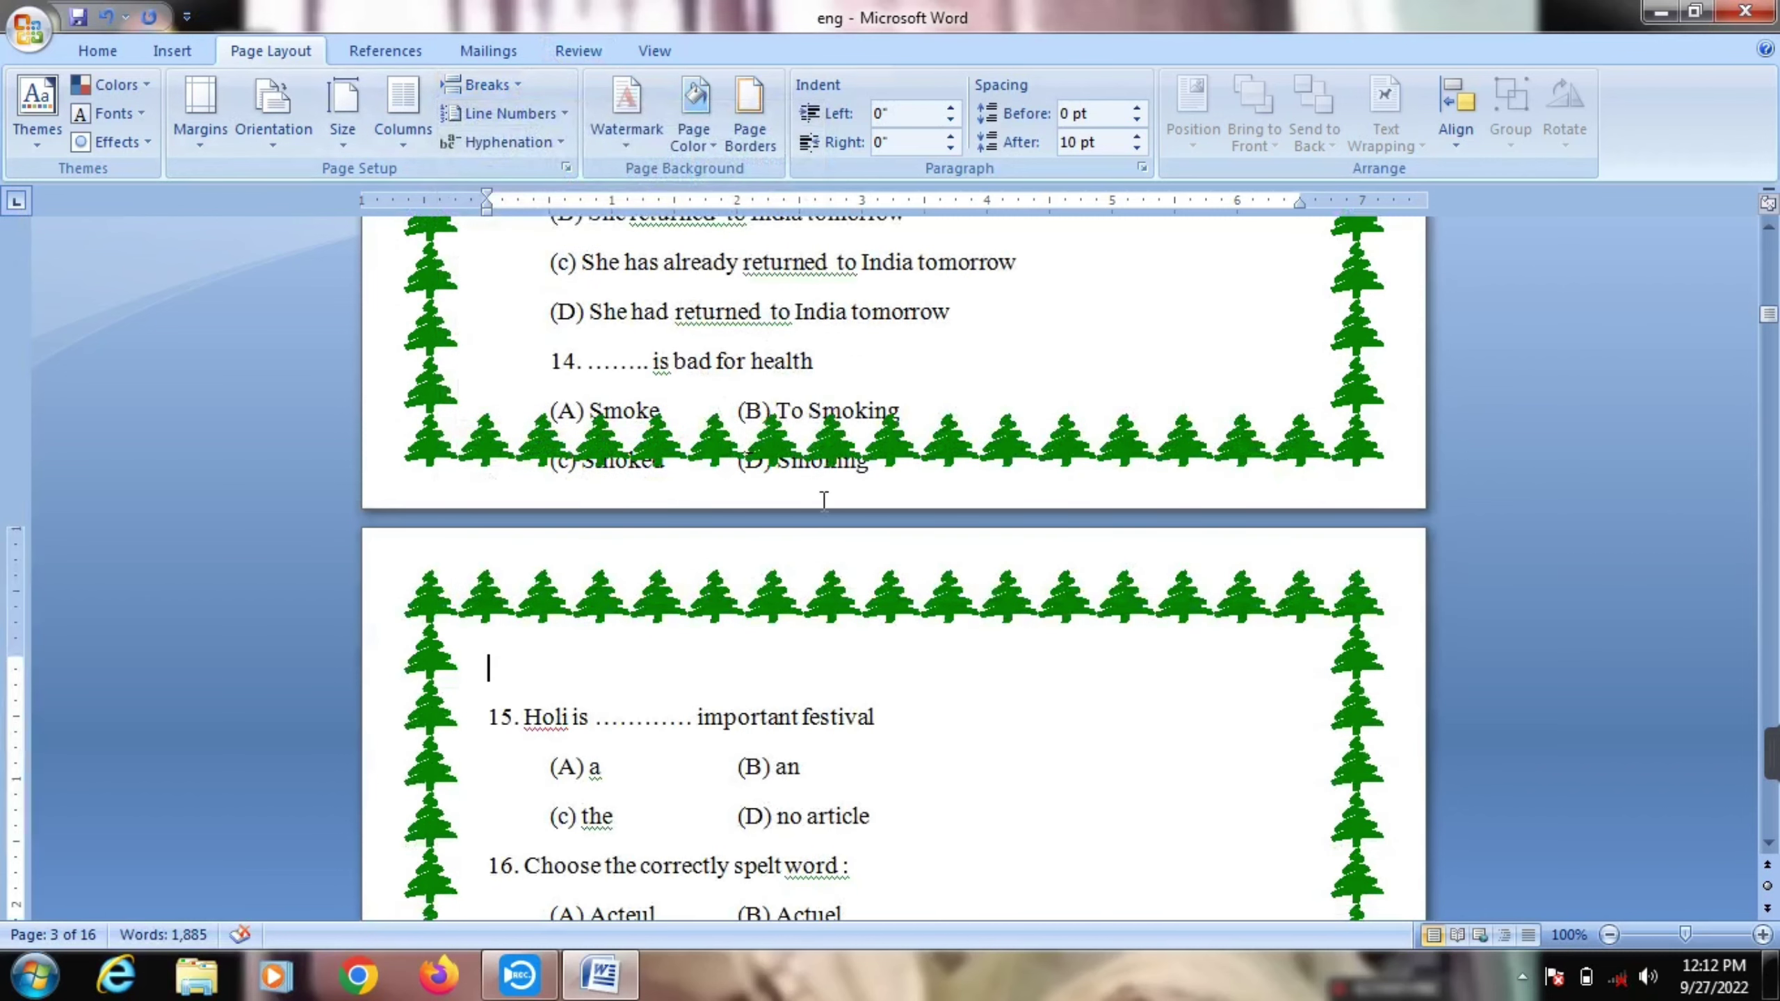
Give the question 15 section a palm trees art border, applied to this section only.
left_click(753, 129)
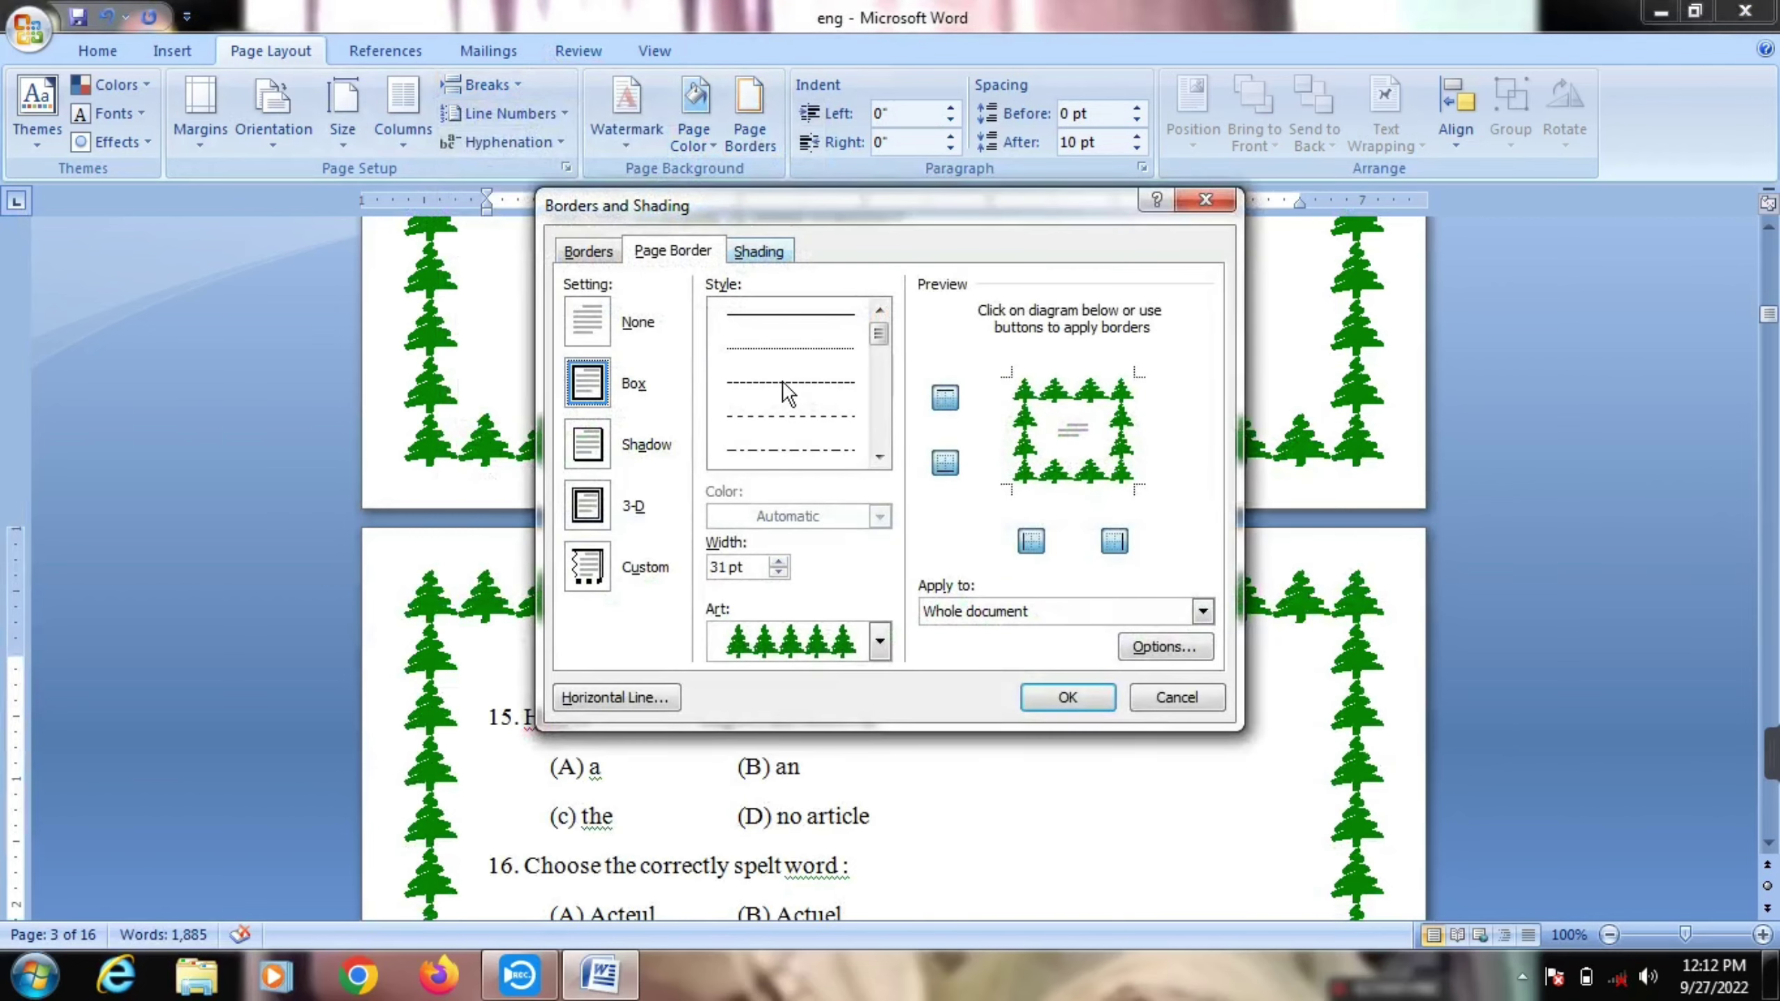
left_click(879, 642)
scroll(807, 743, "down", 2)
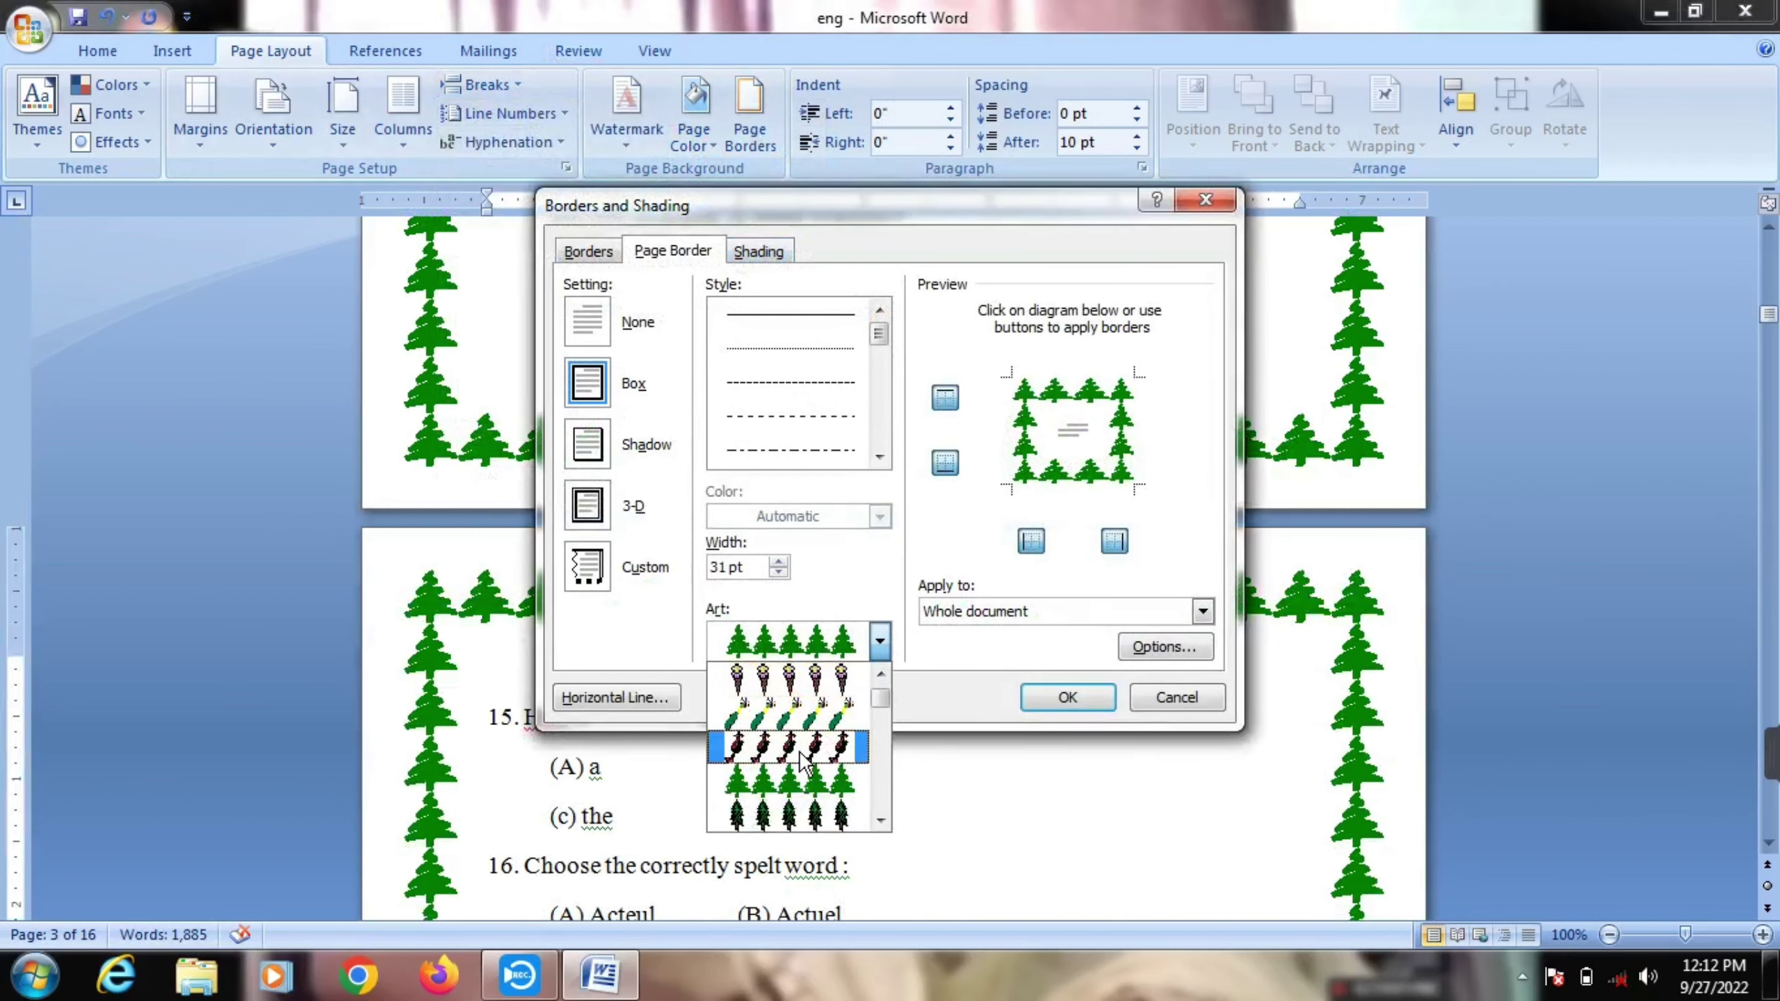
left_click(825, 743)
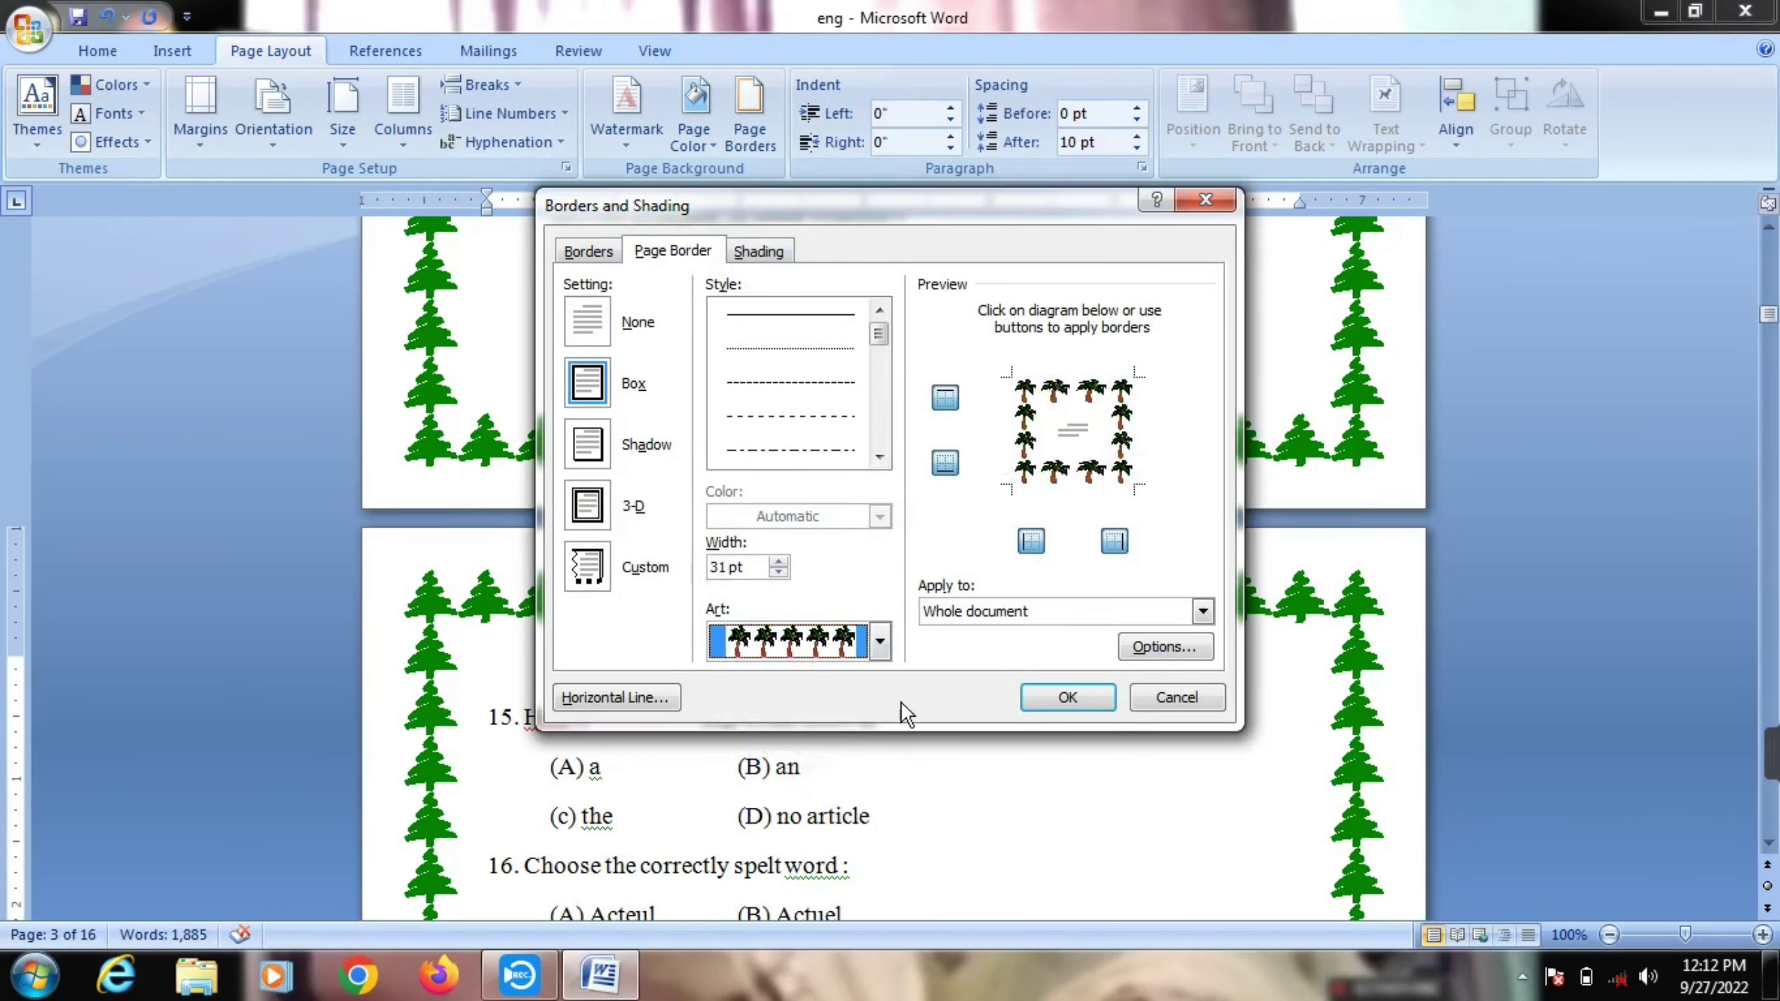
left_click(1057, 612)
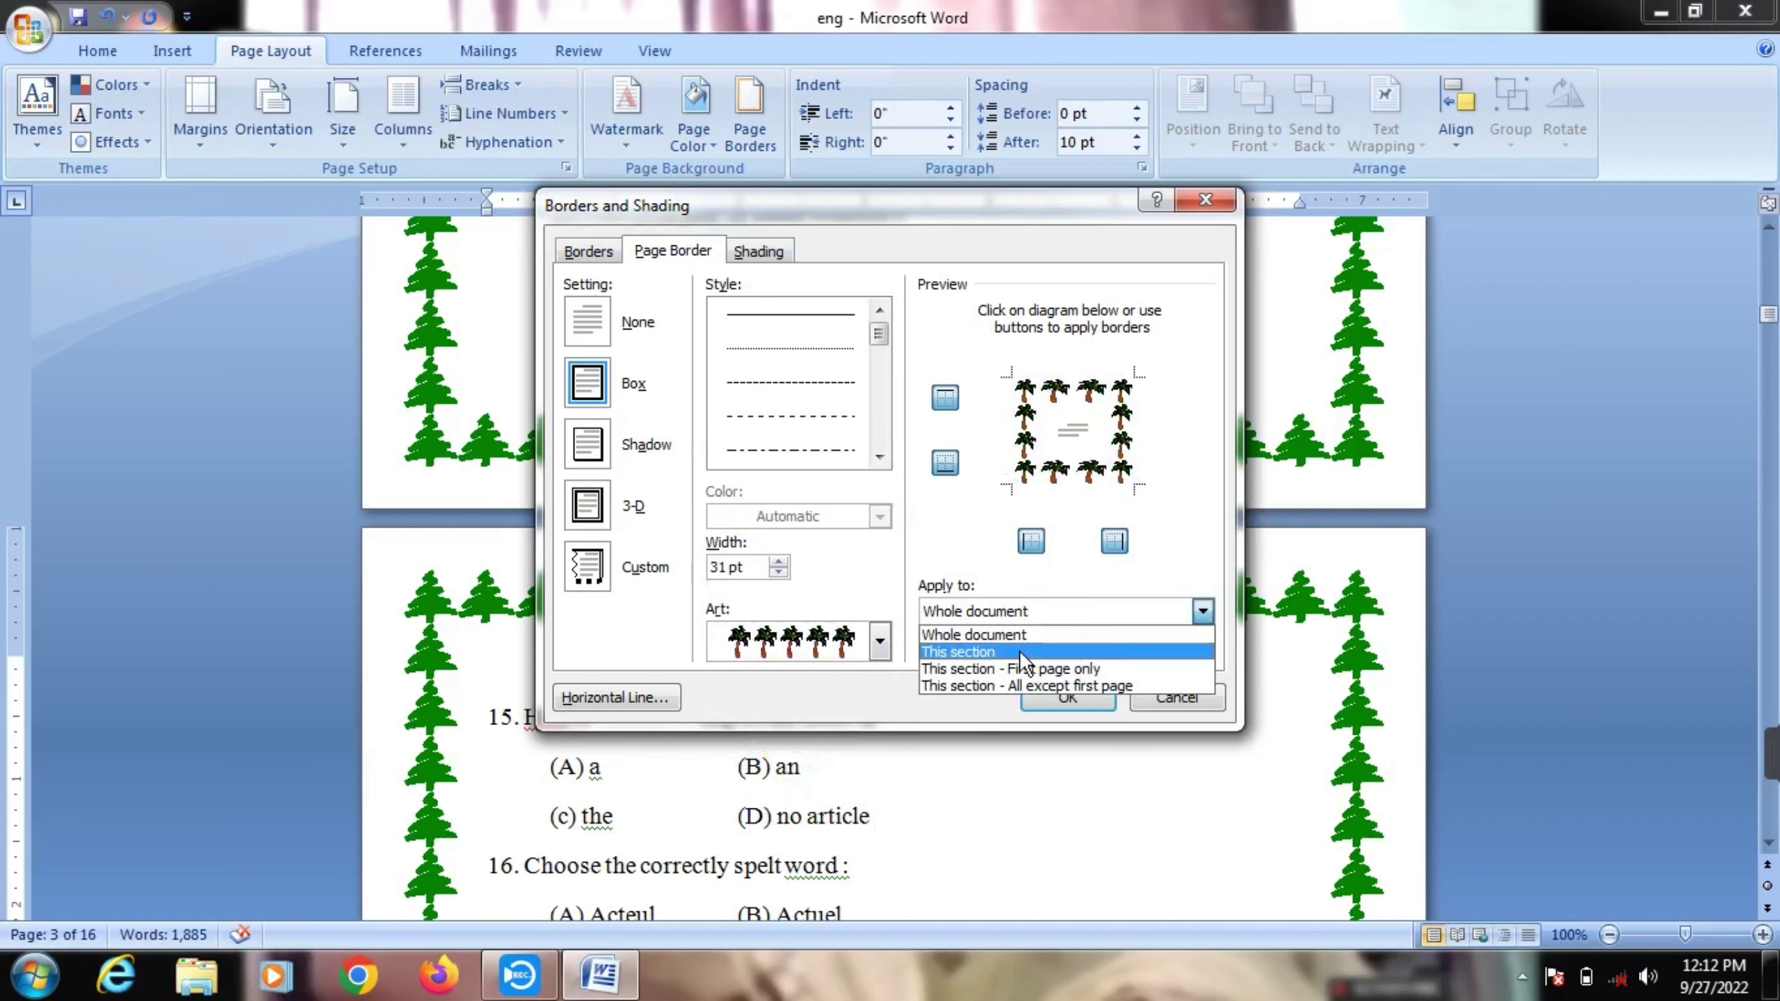
left_click(987, 654)
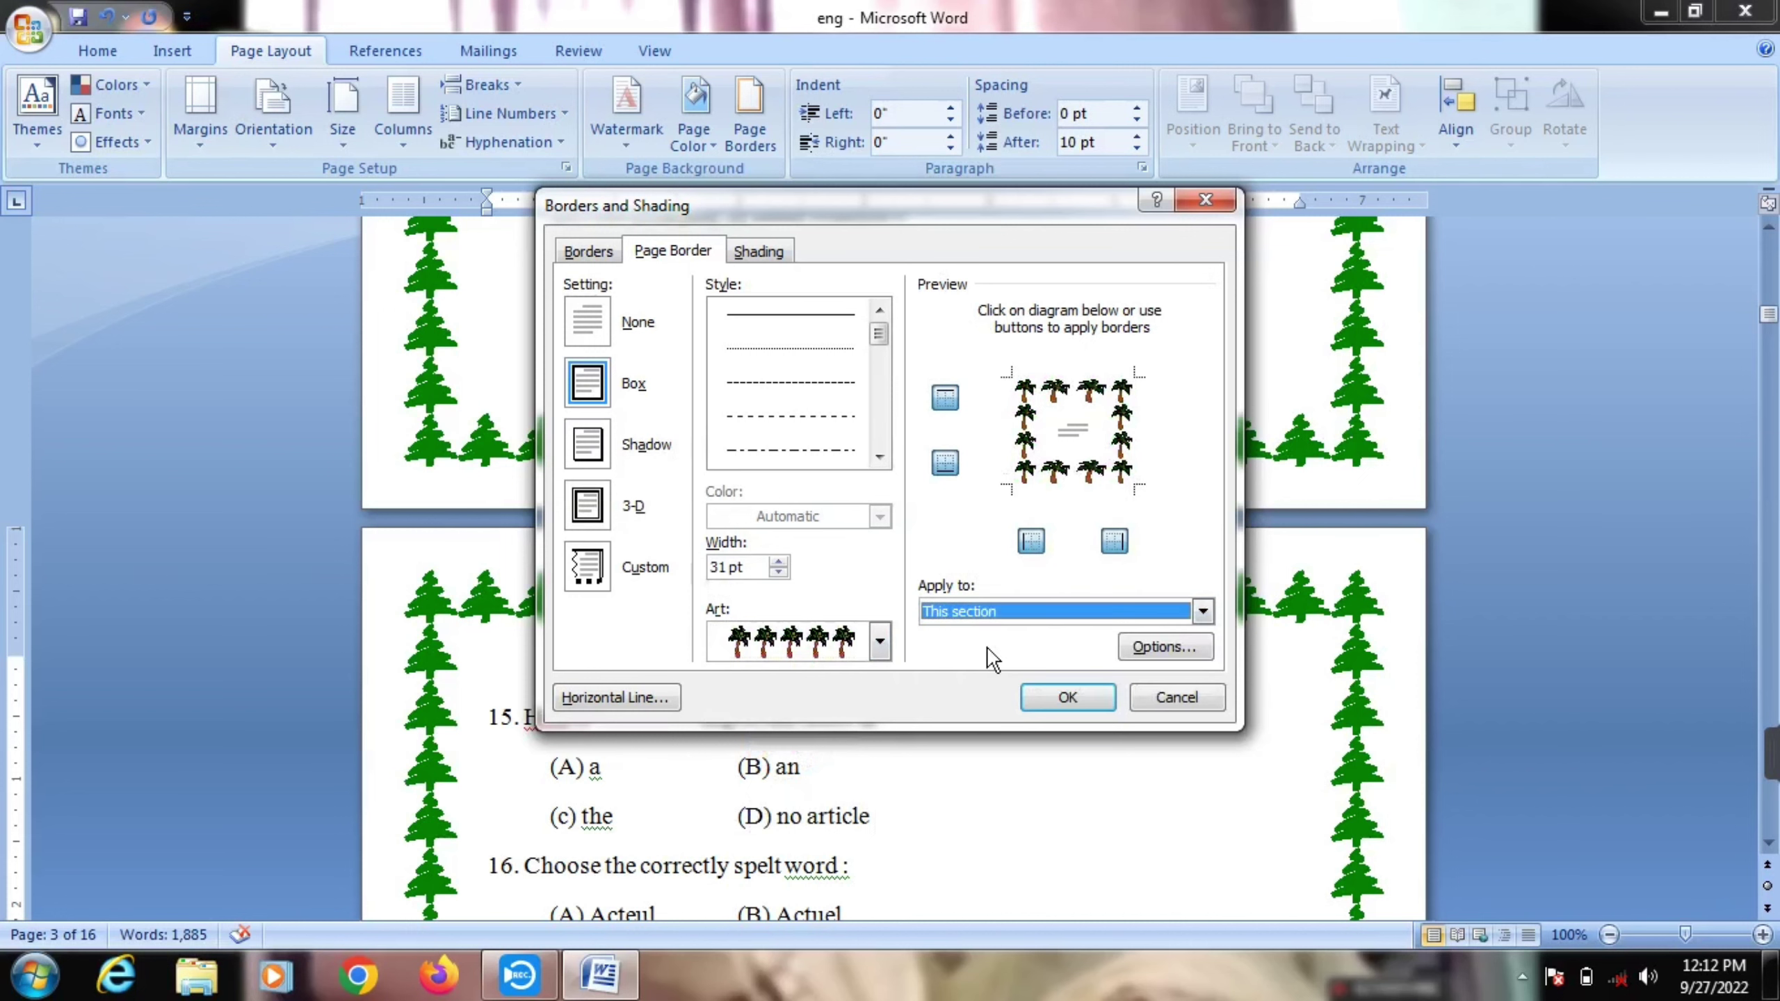
left_click(1067, 697)
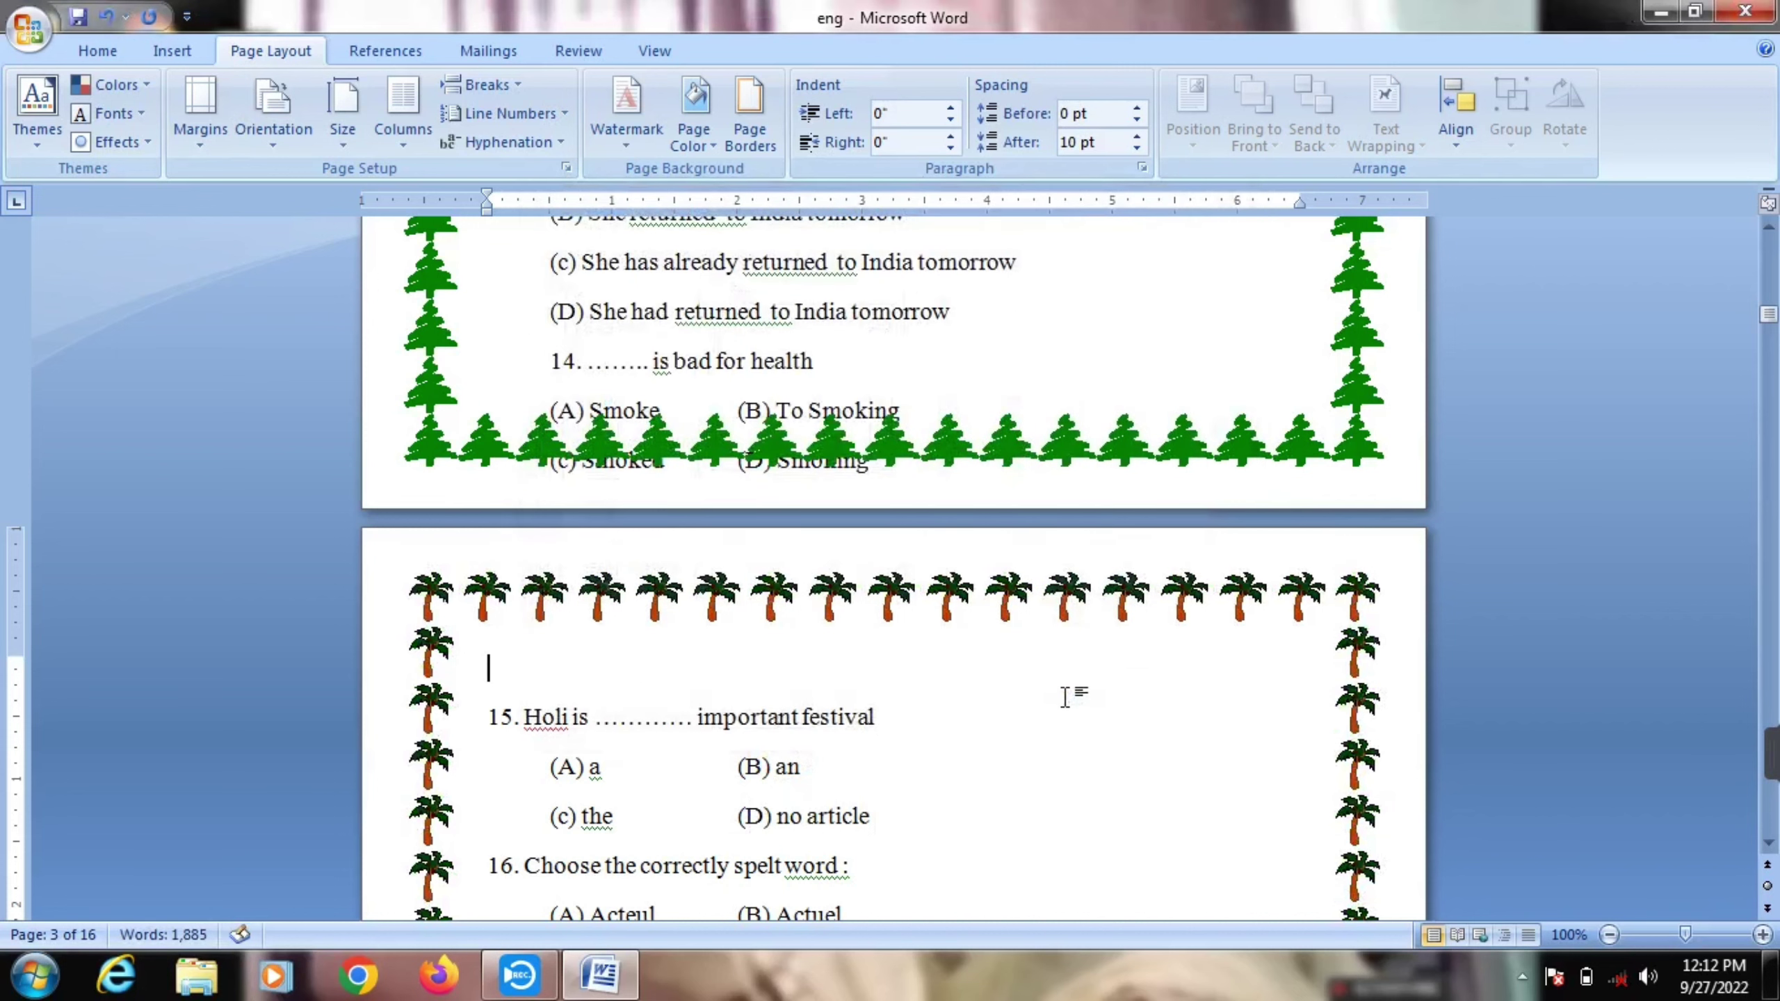
scroll(1065, 697, "down", 3)
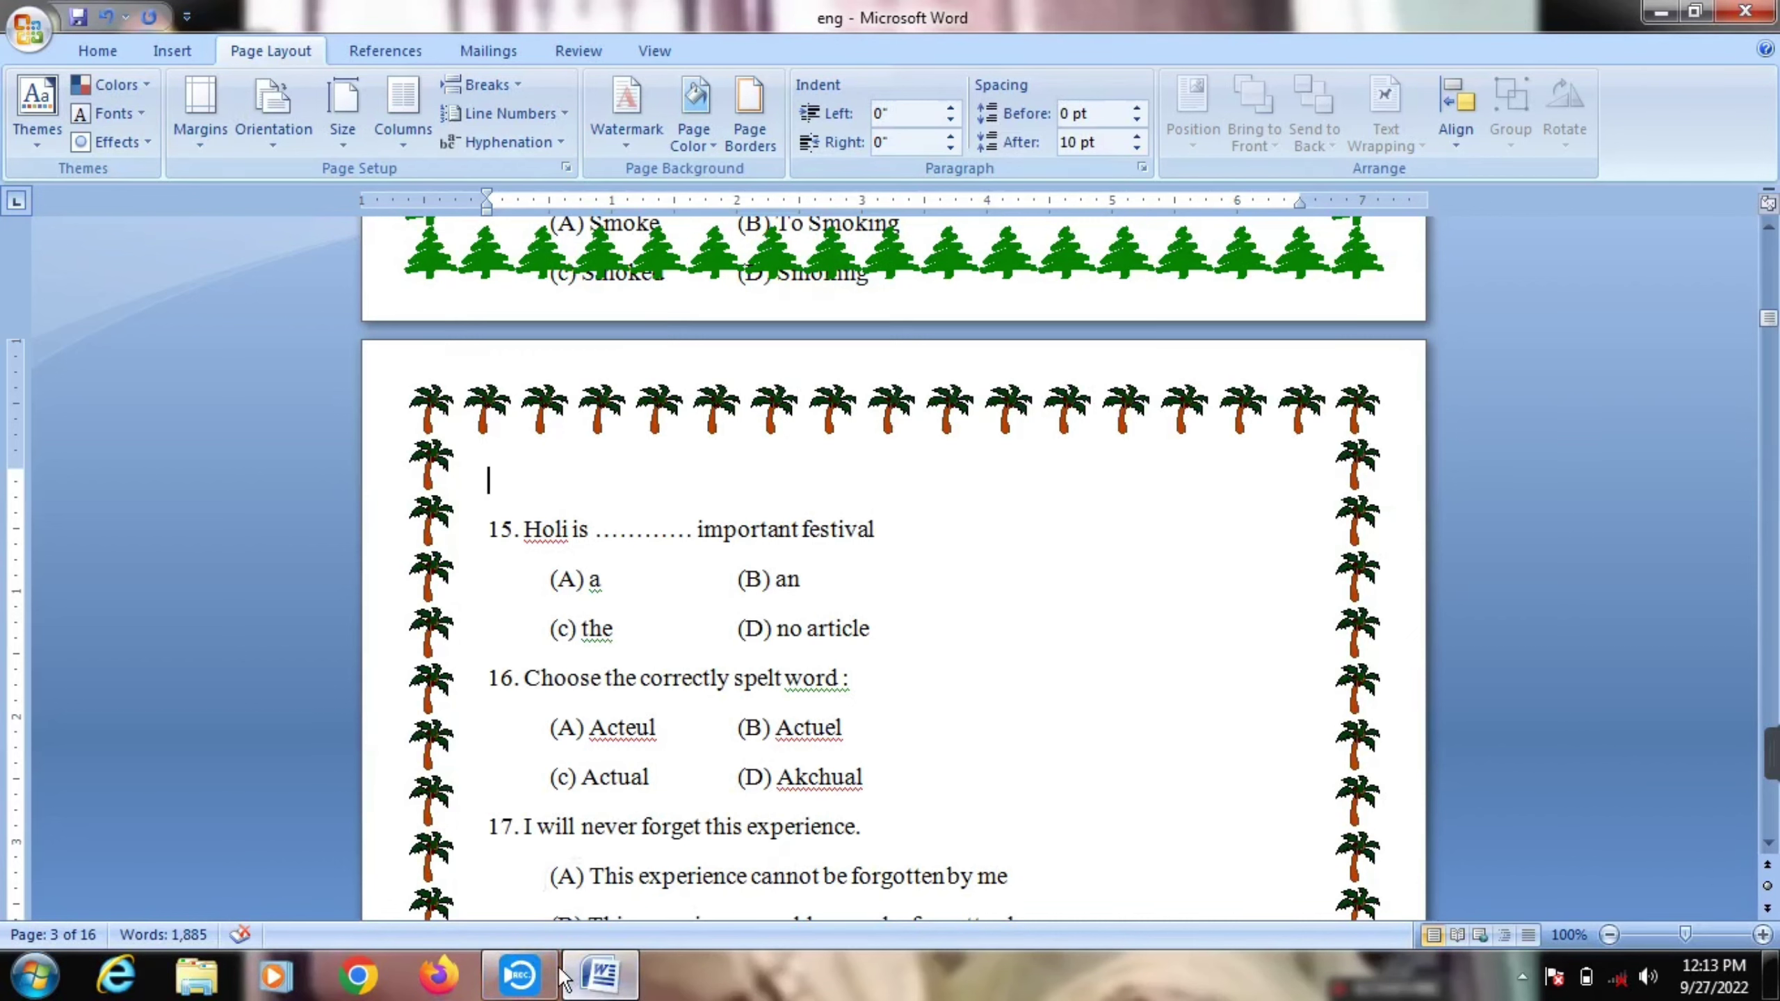
scroll(564, 982, "down", 3)
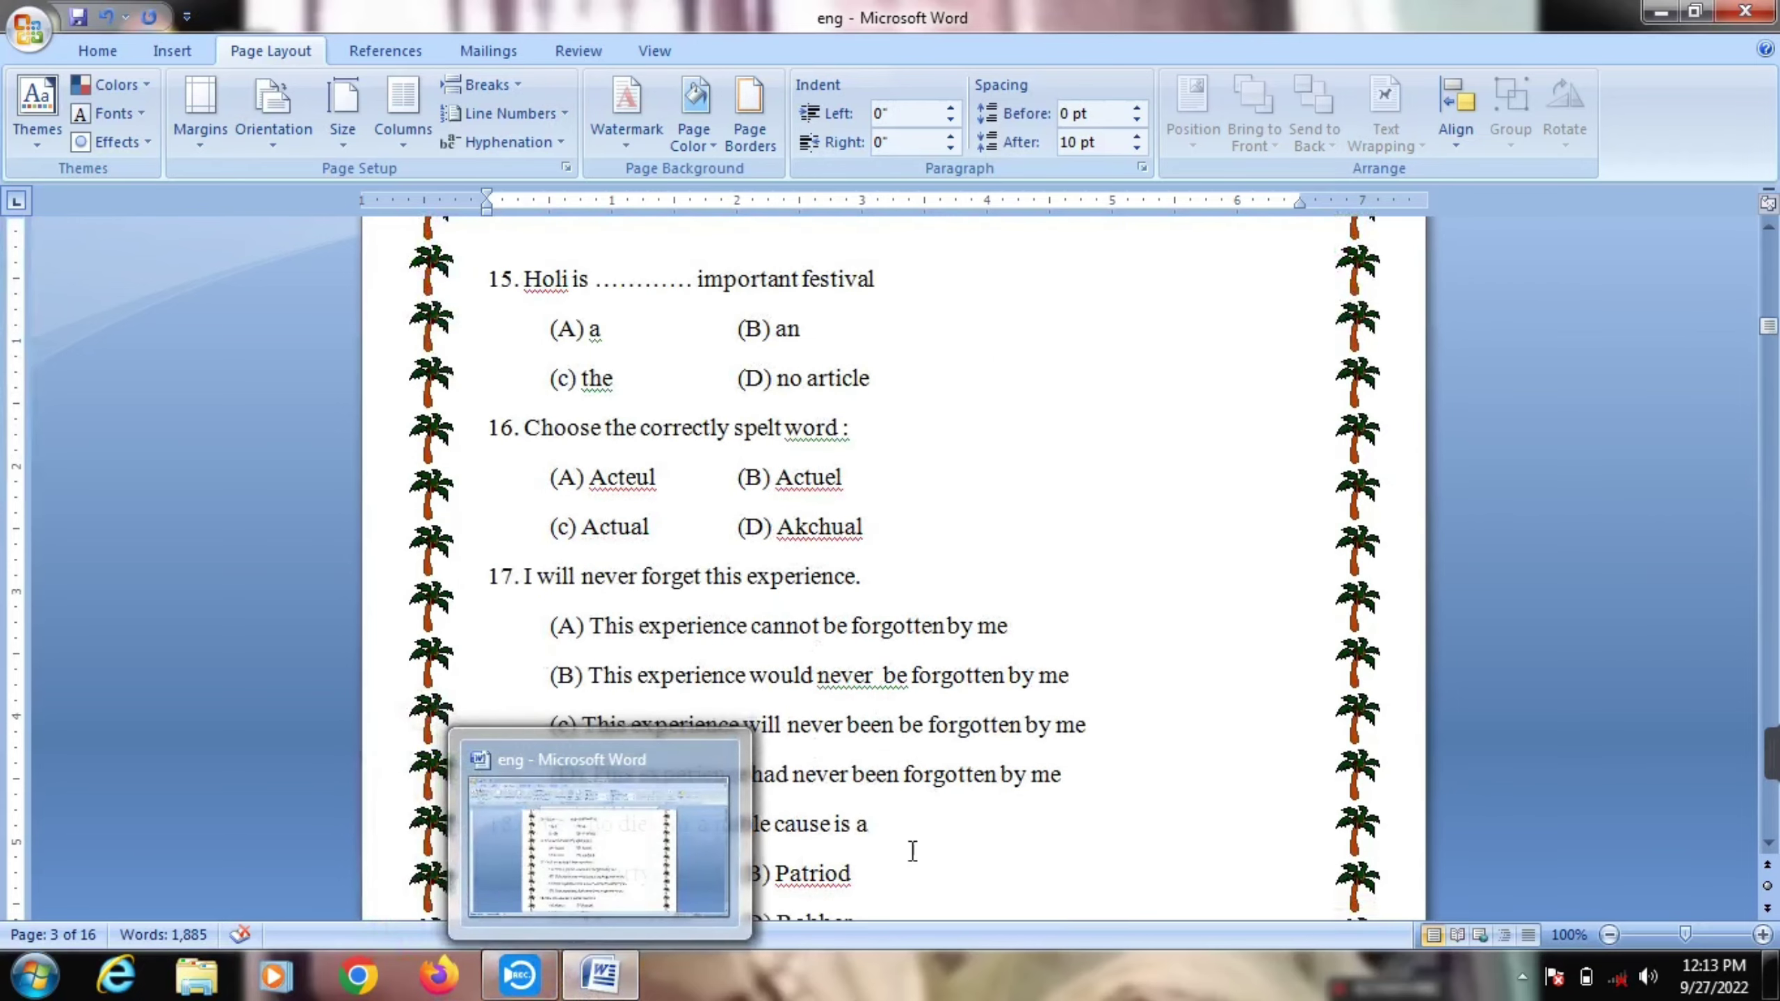
scroll(885, 677, "down", 6)
scroll(885, 677, "down", 4)
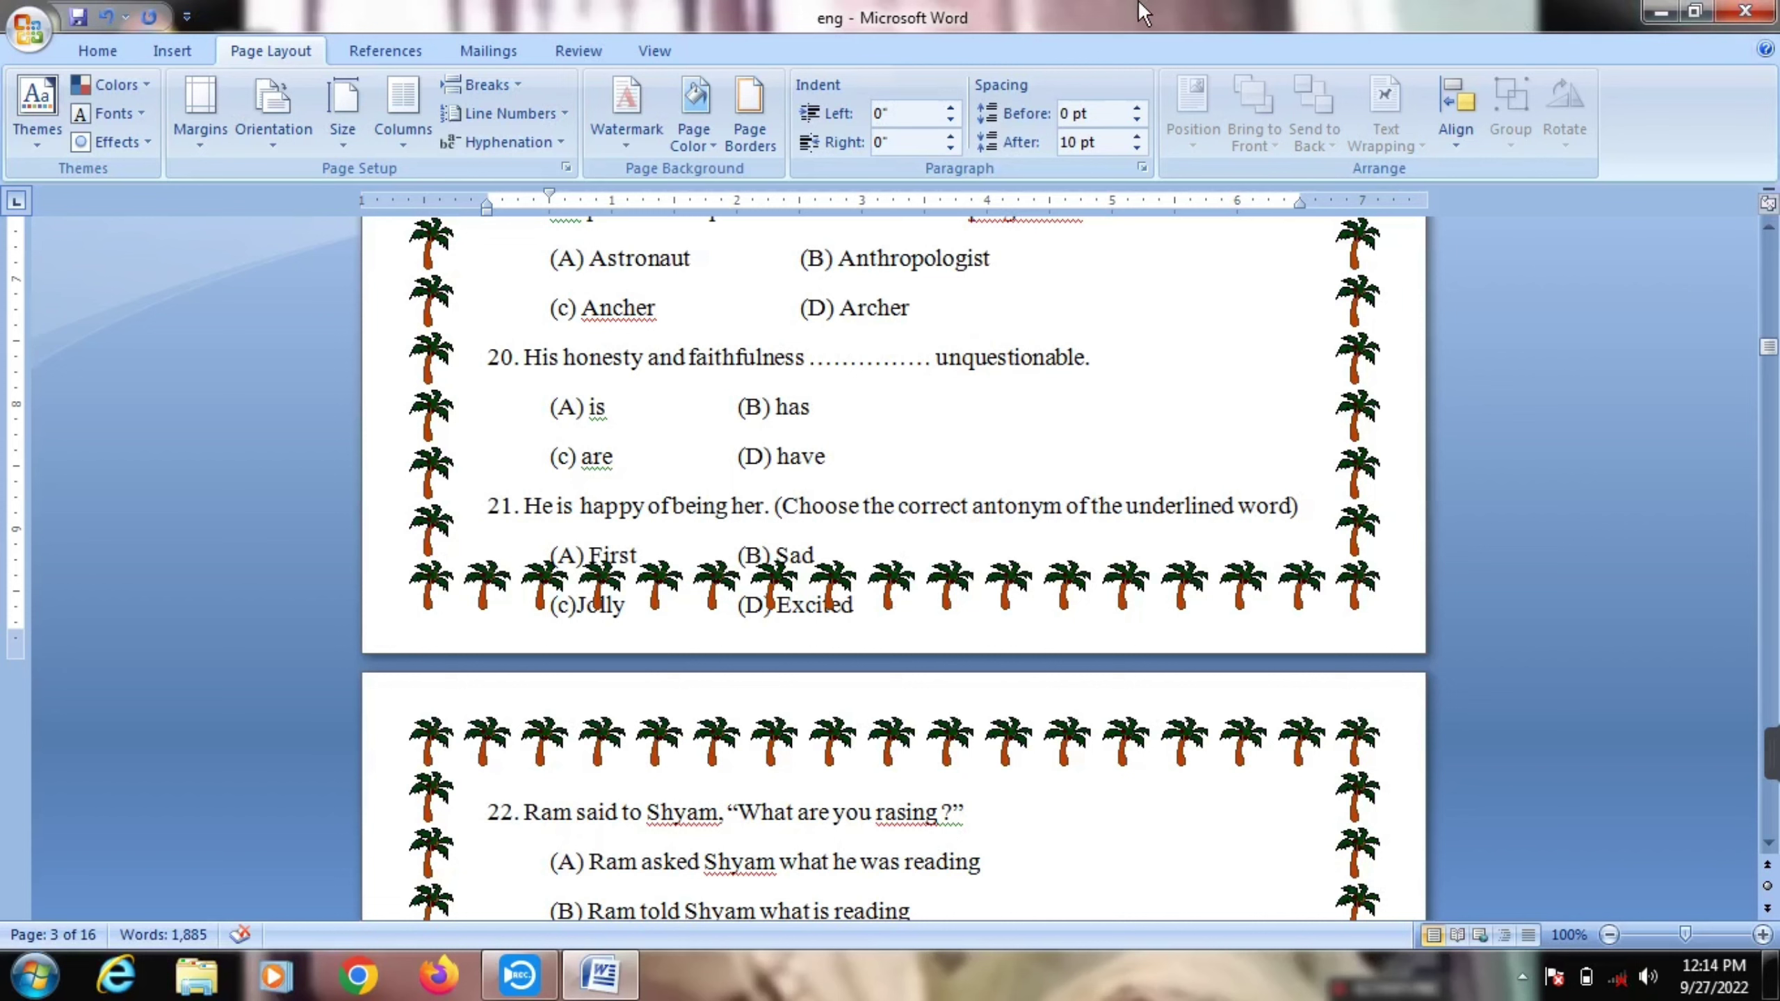
left_click(522, 84)
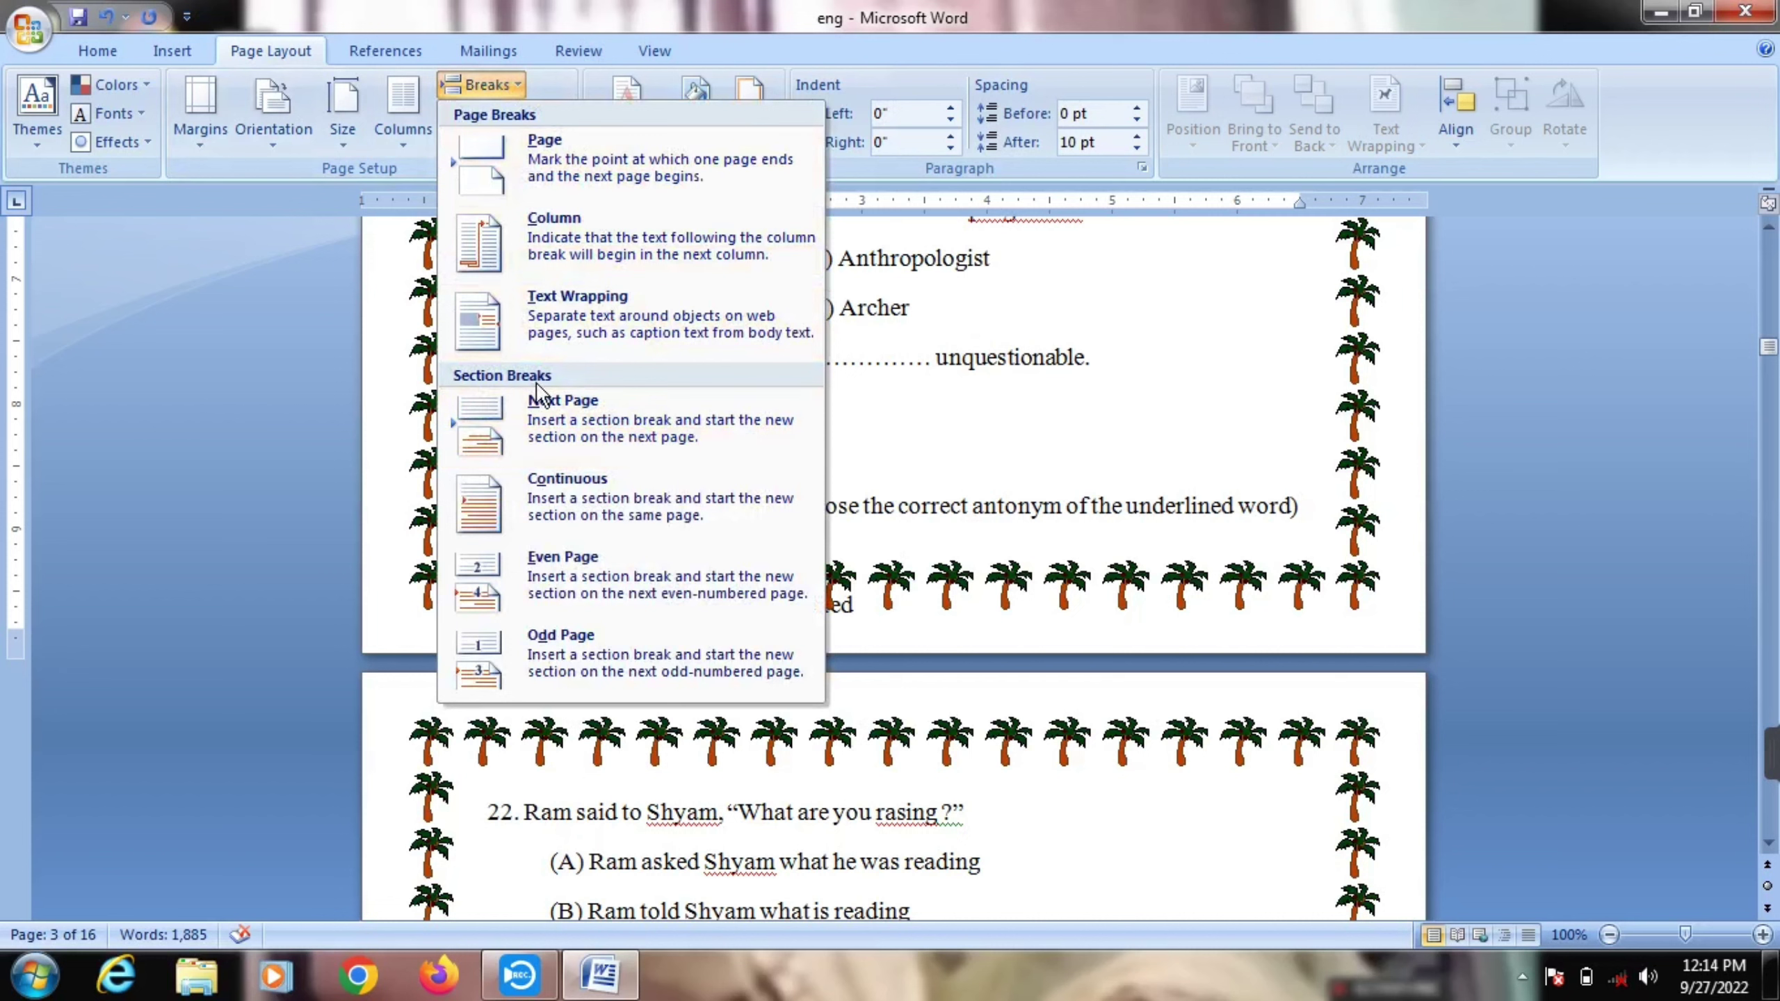
left_click(973, 396)
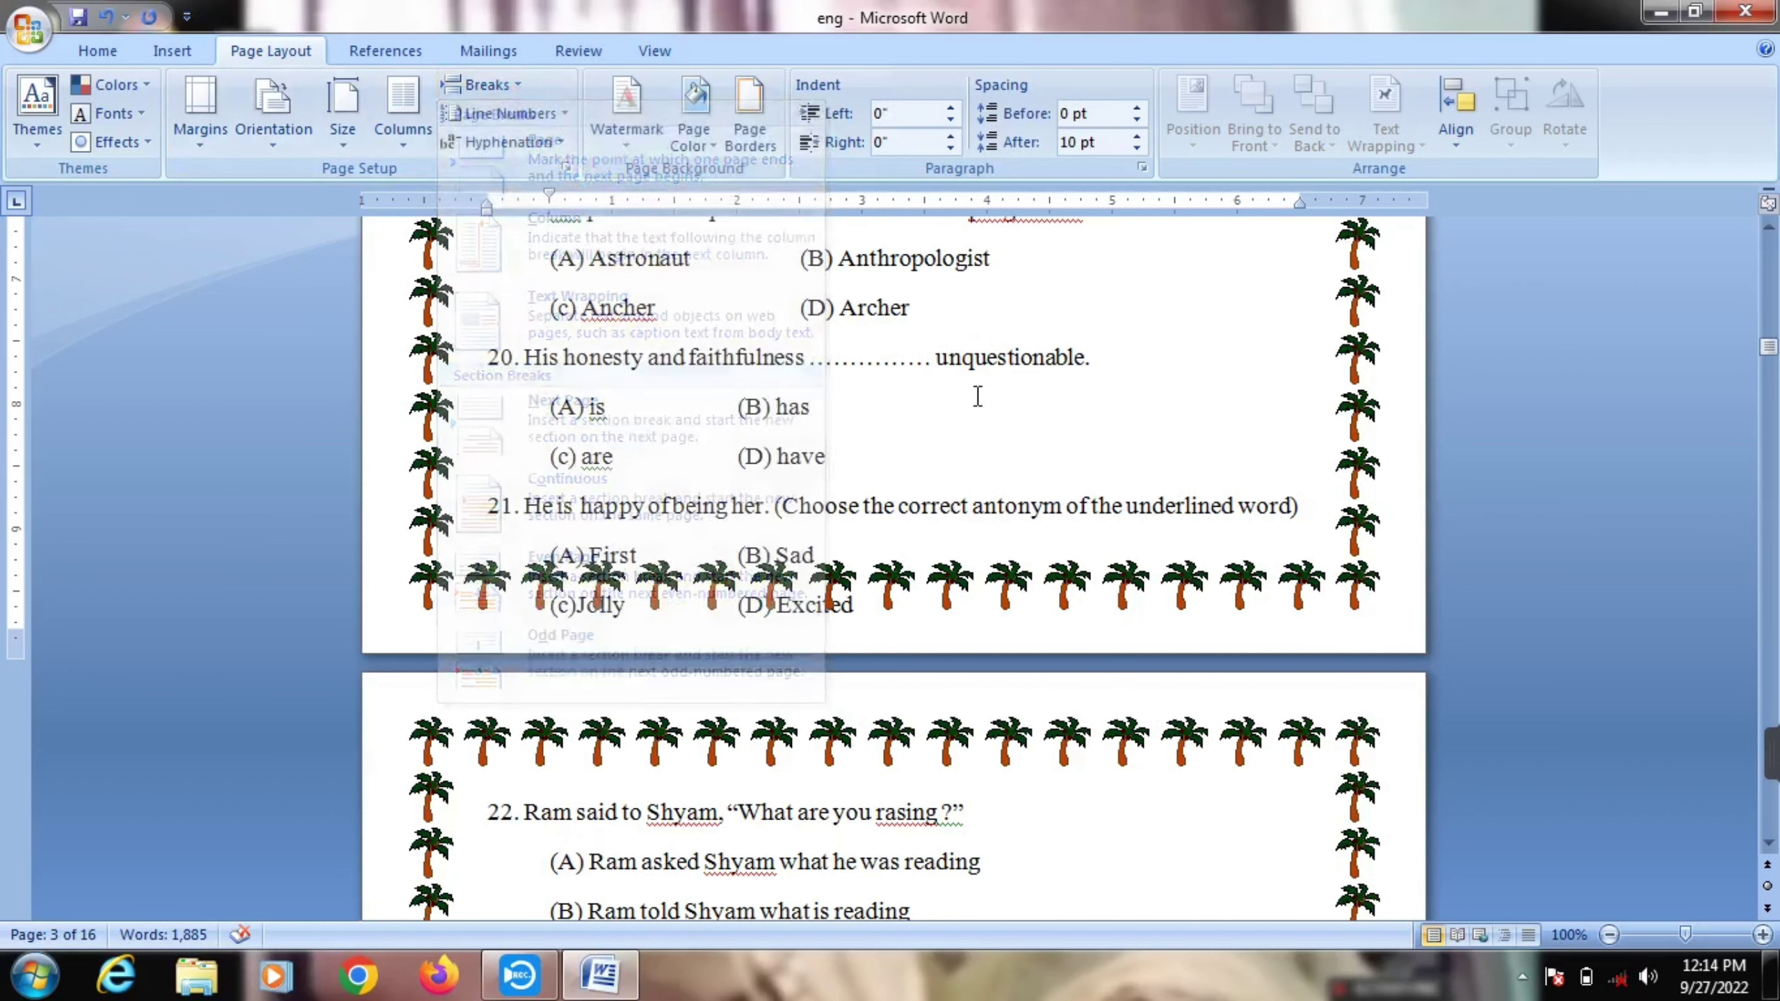